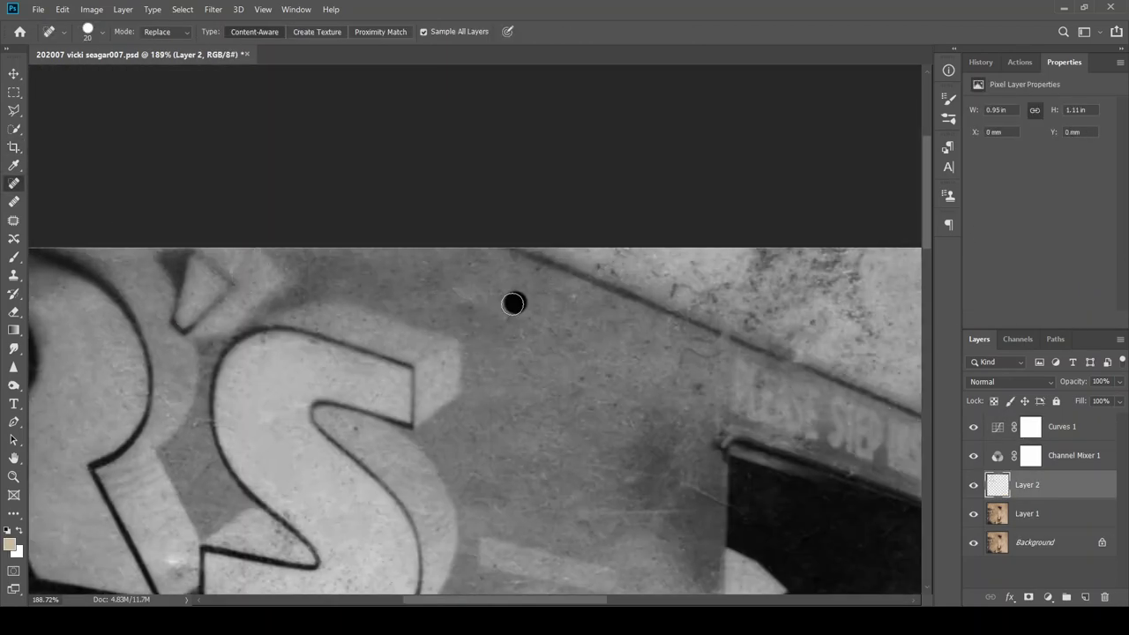
Heal the dark dust specks beside 'door!' on the van's lettering, then move over to the men's white coats
{"action": "left_click_drag", "start_coordinate": [614, 302], "coordinate": [593, 268]}
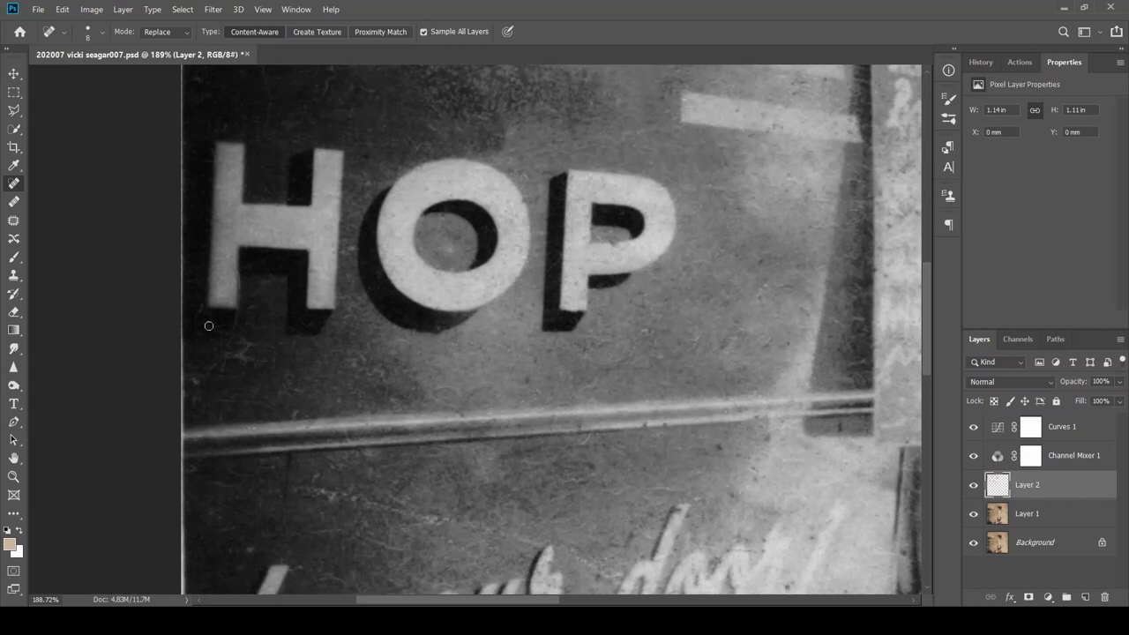
{"action": "scroll", "coordinate": [208, 325], "scroll_direction": "down", "scroll_amount": 5}
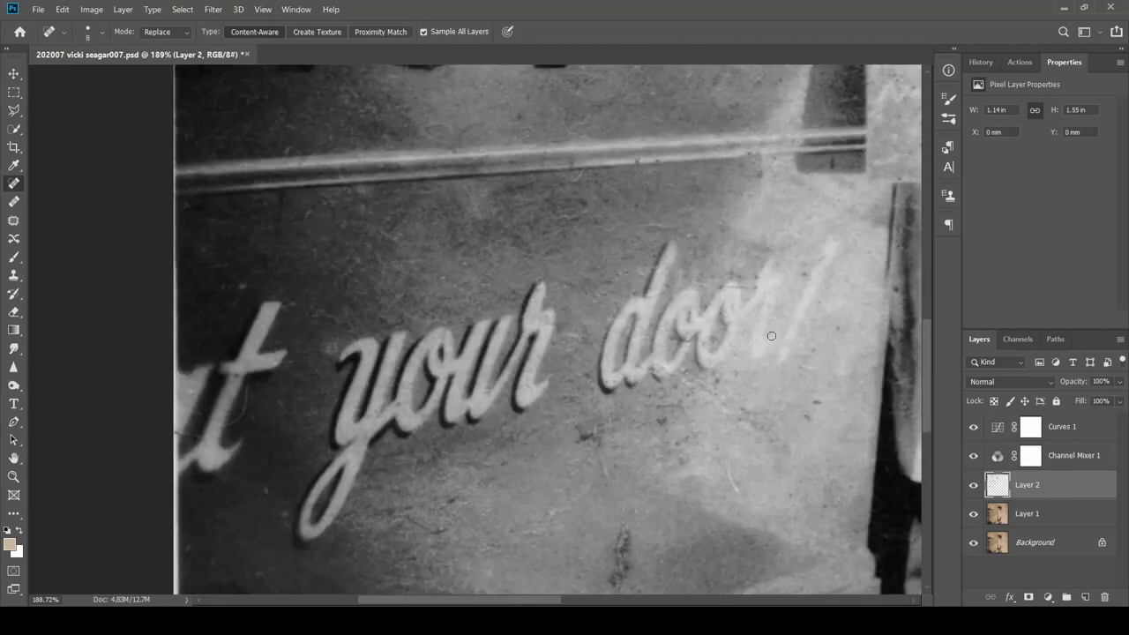
{"action": "left_click", "coordinate": [741, 273]}
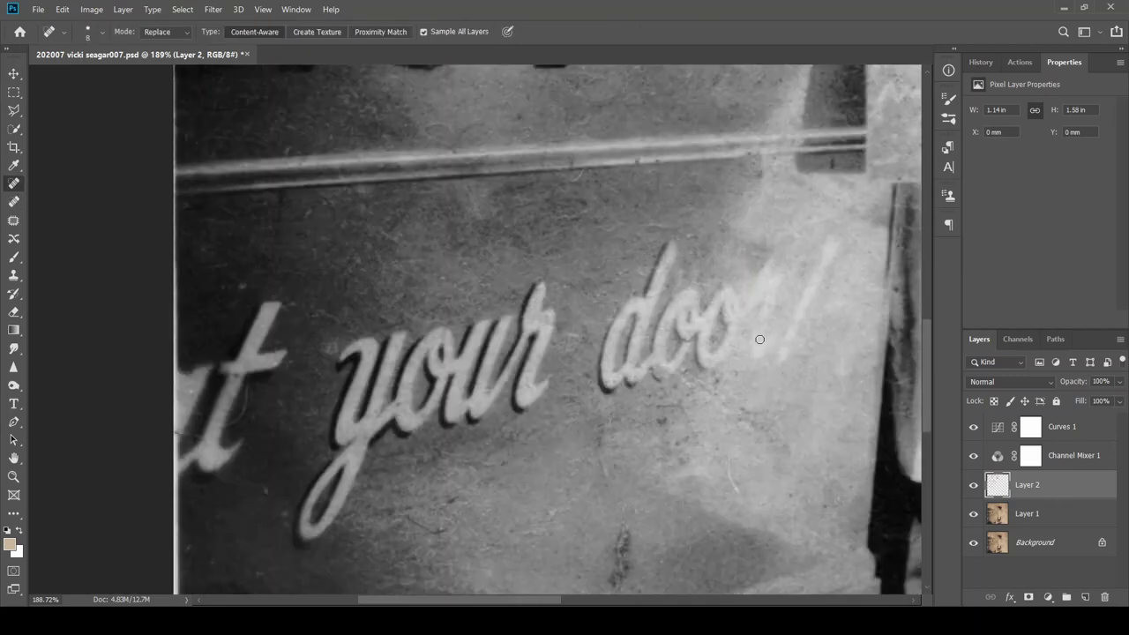
{"action": "scroll", "coordinate": [690, 408], "scroll_direction": "down", "scroll_amount": 3}
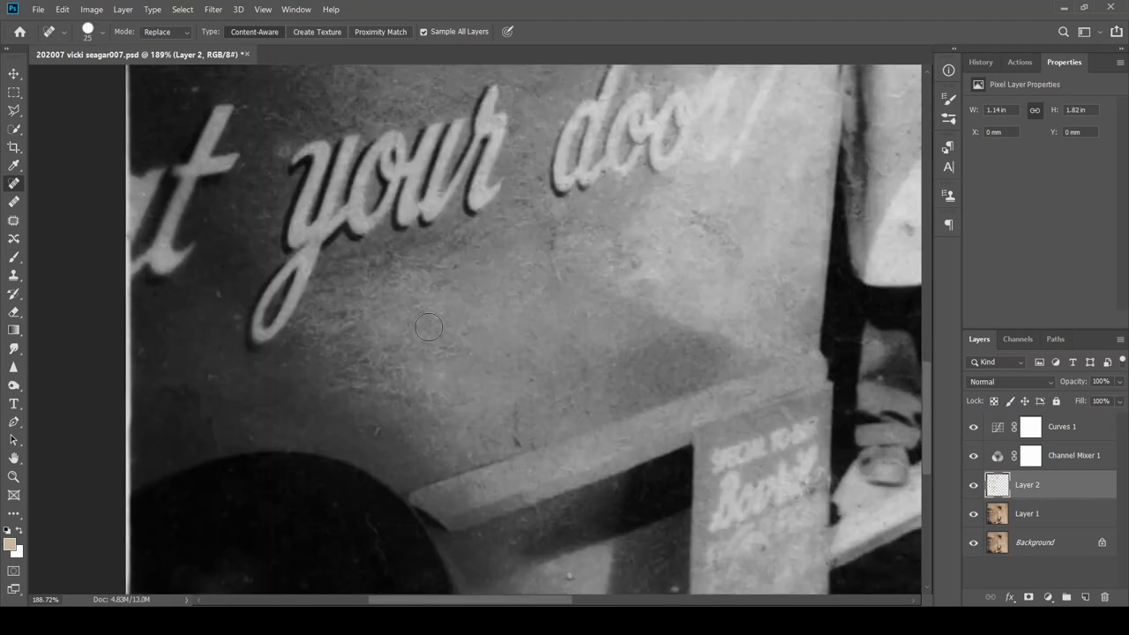
{"action": "scroll", "coordinate": [310, 327], "scroll_direction": "up", "scroll_amount": 8}
{"action": "scroll", "coordinate": [310, 328], "scroll_direction": "down", "scroll_amount": 5}
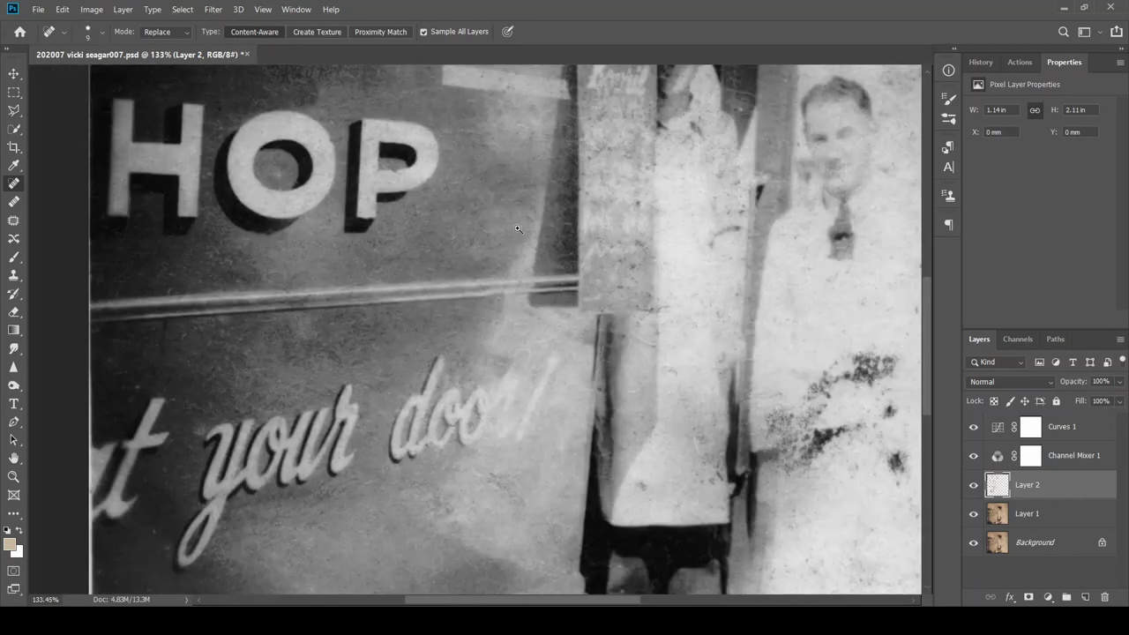
{"action": "scroll", "coordinate": [600, 234], "scroll_direction": "up", "scroll_amount": 1}
{"action": "scroll", "coordinate": [315, 350], "scroll_direction": "up", "scroll_amount": 1}
{"action": "scroll", "coordinate": [354, 159], "scroll_direction": "up", "scroll_amount": 1}
{"action": "left_click_drag", "start_coordinate": [354, 159], "coordinate": [106, 89]}
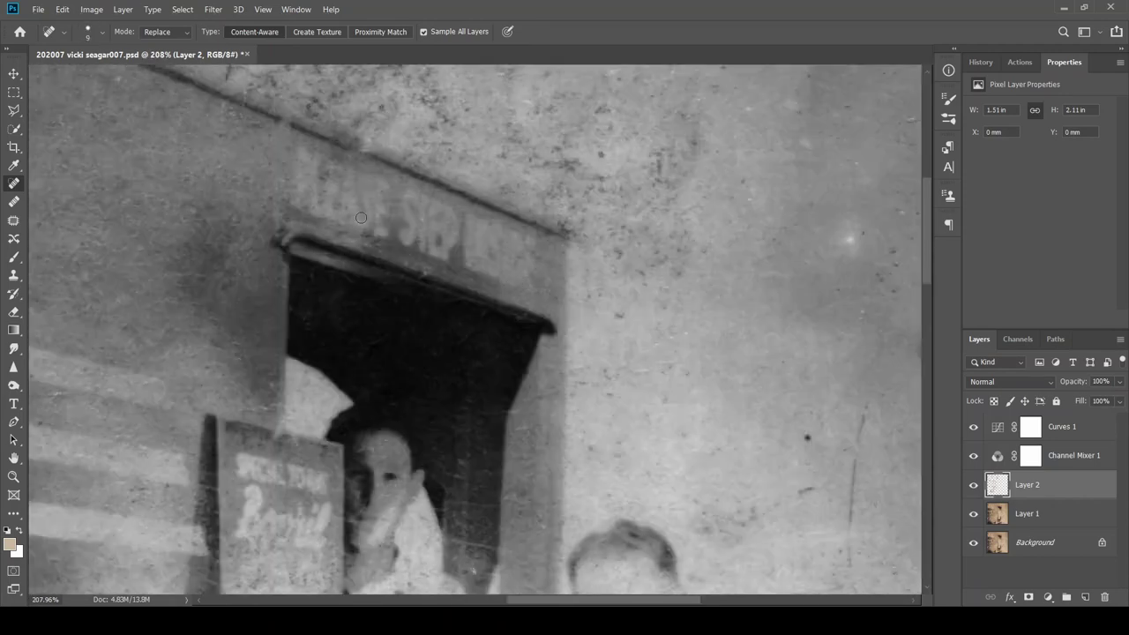
{"action": "left_click_drag", "start_coordinate": [564, 583], "coordinate": [556, 334]}
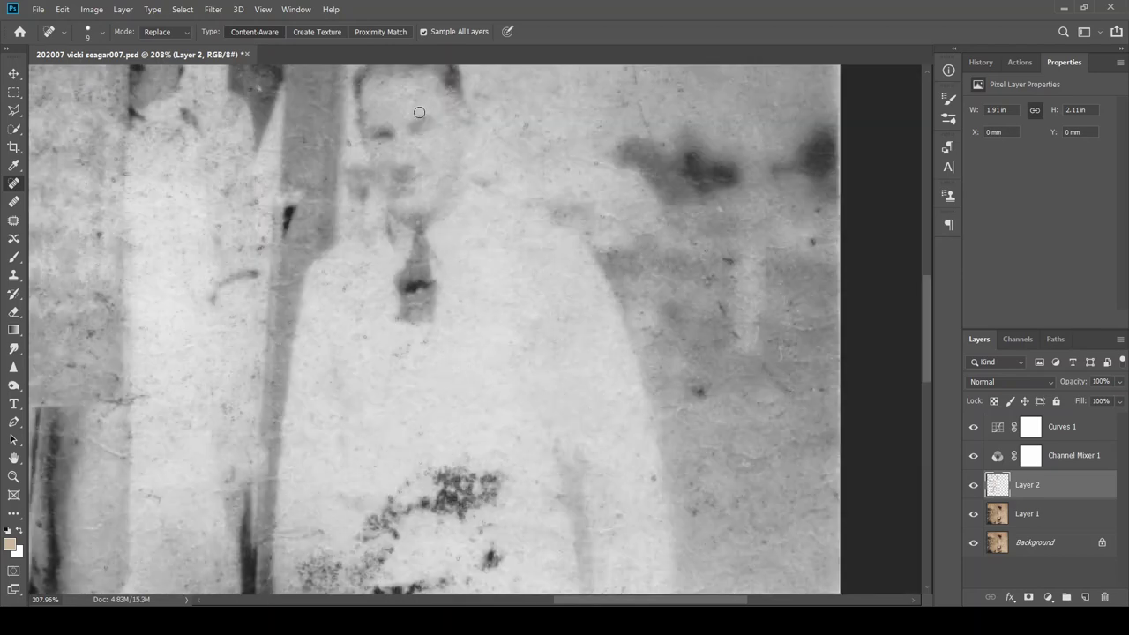
{"action": "scroll", "coordinate": [419, 112], "scroll_direction": "up", "scroll_amount": 1}
{"action": "scroll", "coordinate": [423, 146], "scroll_direction": "up", "scroll_amount": 1}
{"action": "scroll", "coordinate": [362, 265], "scroll_direction": "down", "scroll_amount": 3}
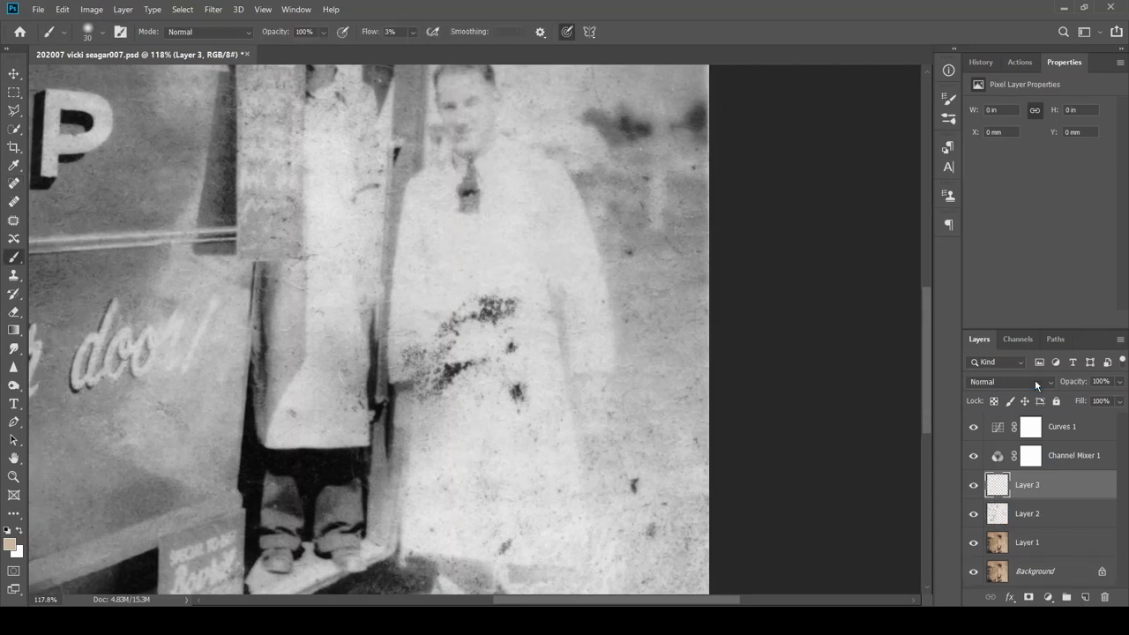
Paint over the dark stain on the white coat, then select the darker paint layer
{"action": "mouse_move", "coordinate": [441, 340]}
{"action": "left_mouse_down"}
{"action": "mouse_move", "coordinate": [521, 295]}
{"action": "mouse_move", "coordinate": [441, 379]}
{"action": "left_mouse_up"}
{"action": "left_click_drag", "start_coordinate": [503, 353], "coordinate": [433, 397]}
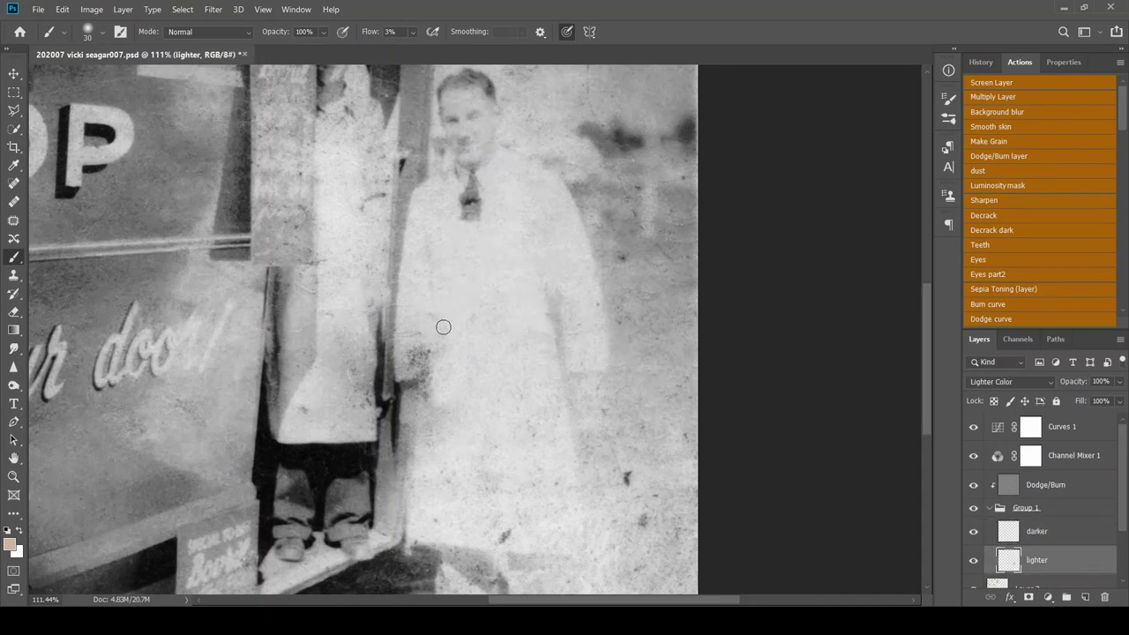
{"action": "left_click", "coordinate": [1023, 531]}
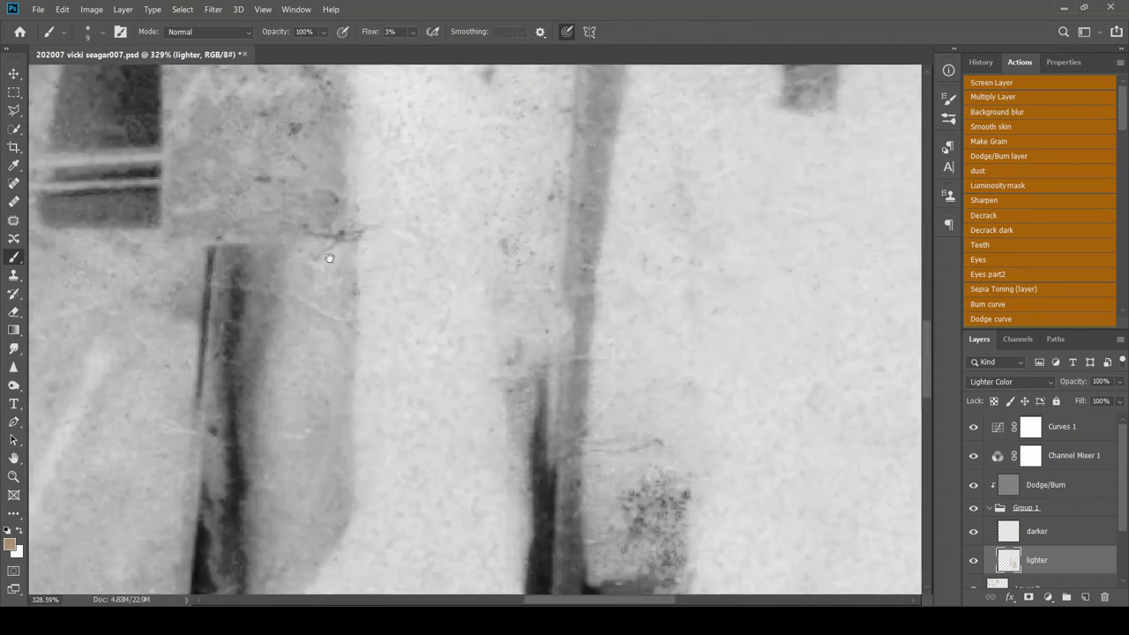
Paint soft 7% flow strokes on the lighter layer, resizing the brush as needed
{"action": "scroll", "coordinate": [435, 285], "scroll_direction": "down", "scroll_amount": 3}
{"action": "key", "text": "bracketright"}
{"action": "key", "text": "bracketright"}
{"action": "scroll", "coordinate": [411, 311], "scroll_direction": "up", "scroll_amount": 3}
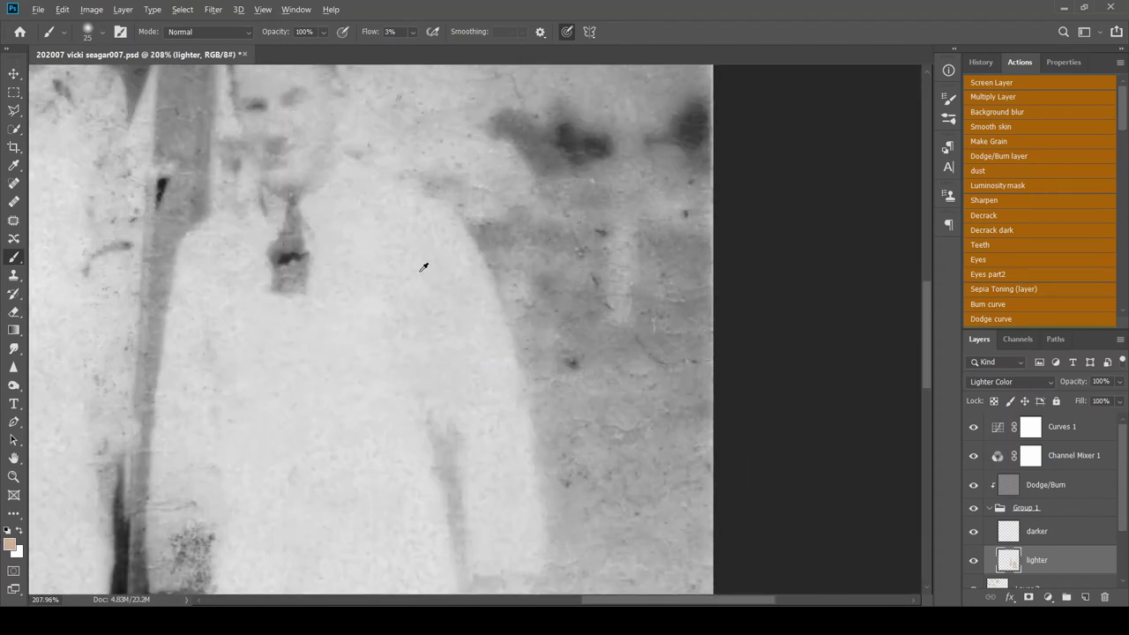
{"action": "scroll", "coordinate": [424, 267], "scroll_direction": "left", "scroll_amount": 3}
{"action": "key", "text": "bracketleft"}
{"action": "key", "text": "bracketleft"}
{"action": "key", "text": "bracketleft"}
{"action": "scroll", "coordinate": [338, 500], "scroll_direction": "down", "scroll_amount": 3}
{"action": "scroll", "coordinate": [446, 312], "scroll_direction": "down", "scroll_amount": 3}
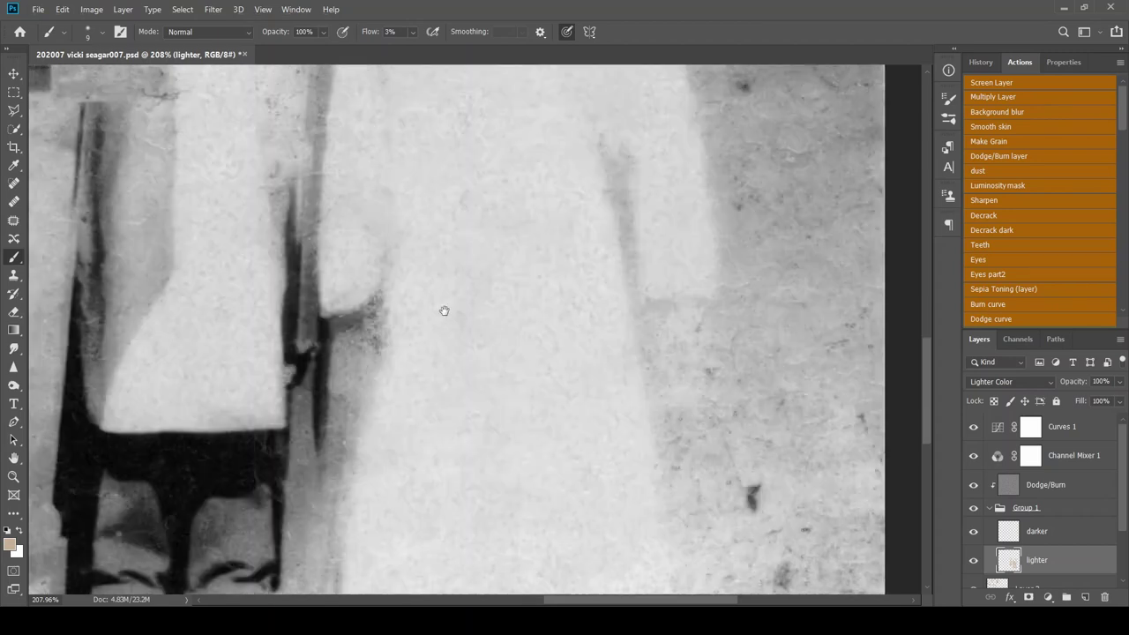
{"action": "scroll", "coordinate": [446, 312], "scroll_direction": "up", "scroll_amount": 3}
Switch to the darker layer with a smaller brush and swap the paint colour to white
{"action": "key", "text": "alt+bracketright"}
{"action": "key", "text": "bracketleft"}
{"action": "key", "text": "bracketleft"}
{"action": "key", "text": "bracketleft"}
{"action": "scroll", "coordinate": [244, 377], "scroll_direction": "down", "scroll_amount": 2}
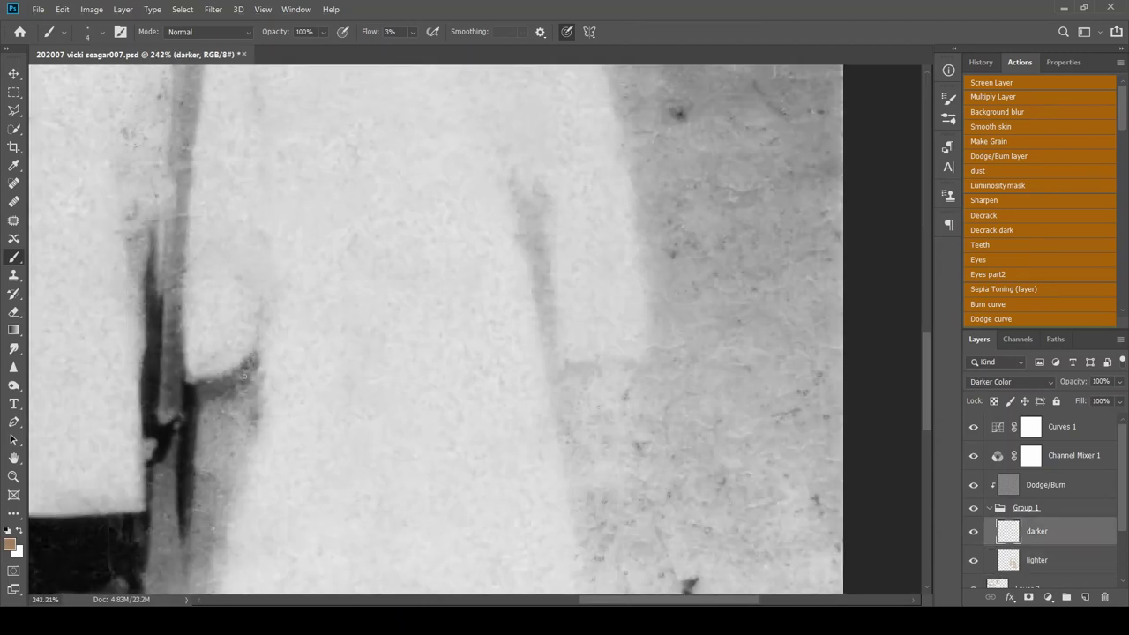
{"action": "scroll", "coordinate": [340, 217], "scroll_direction": "down", "scroll_amount": 2}
{"action": "key", "text": "x"}
{"action": "key", "text": "bracketright"}
{"action": "key", "text": "bracketright"}
{"action": "key", "text": "bracketright"}
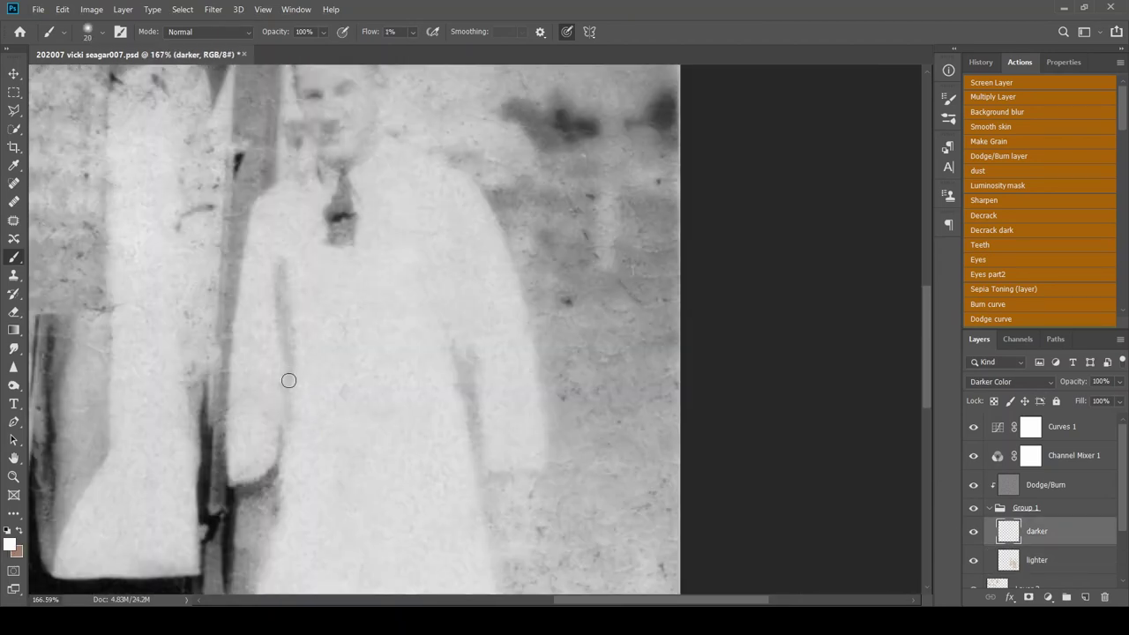
Erase paint overspill with a smaller Eraser
{"action": "key", "text": "e"}
{"action": "scroll", "coordinate": [303, 336], "scroll_direction": "down", "scroll_amount": 3}
{"action": "scroll", "coordinate": [246, 245], "scroll_direction": "up", "scroll_amount": 4}
{"action": "key", "text": "bracketleft"}
{"action": "key", "text": "bracketleft"}
{"action": "key", "text": "bracketleft"}
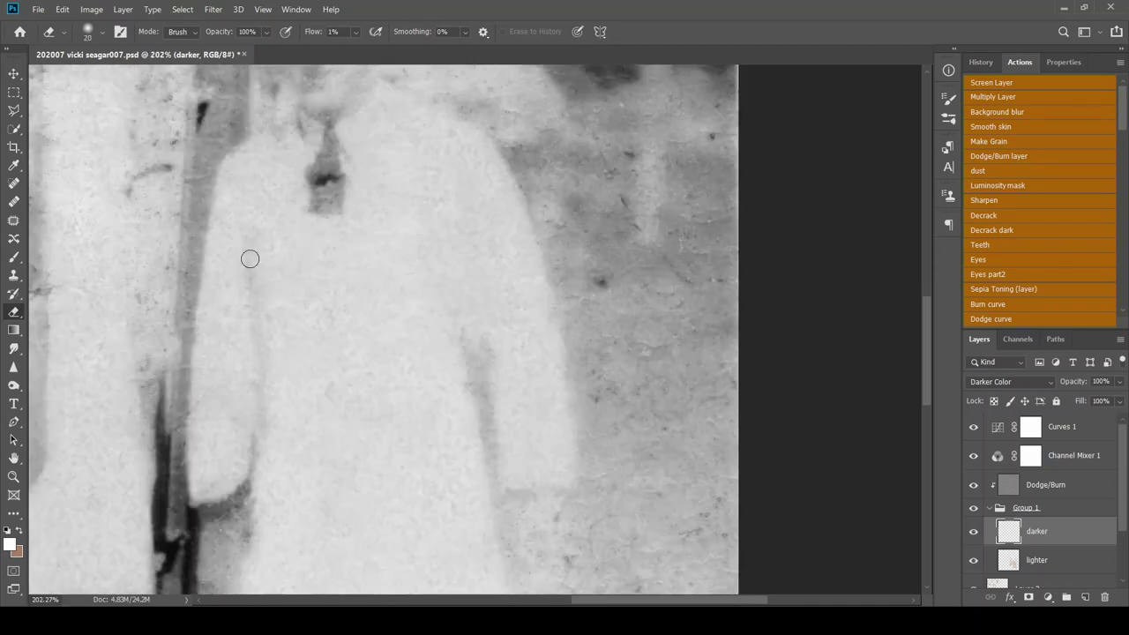
{"action": "scroll", "coordinate": [250, 258], "scroll_direction": "down", "scroll_amount": 3}
{"action": "scroll", "coordinate": [205, 399], "scroll_direction": "up", "scroll_amount": 3}
Return to the Brush and brighten dark specks on the coats on the lighter layer
{"action": "key", "text": "alt+bracketleft"}
{"action": "key", "text": "b"}
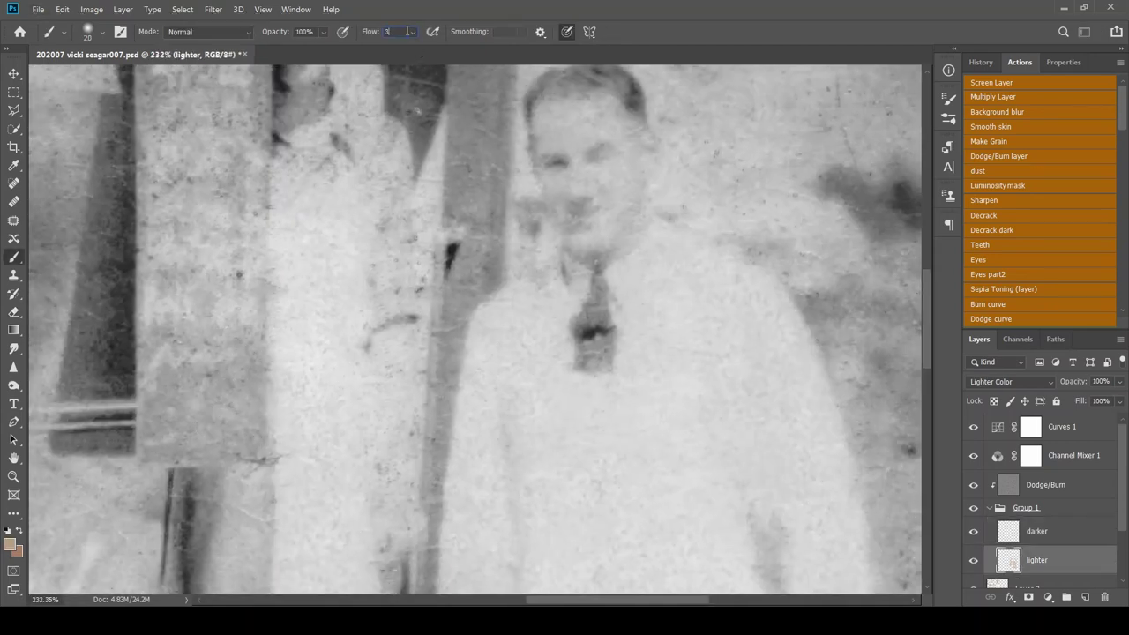
{"action": "scroll", "coordinate": [157, 196], "scroll_direction": "down", "scroll_amount": 1}
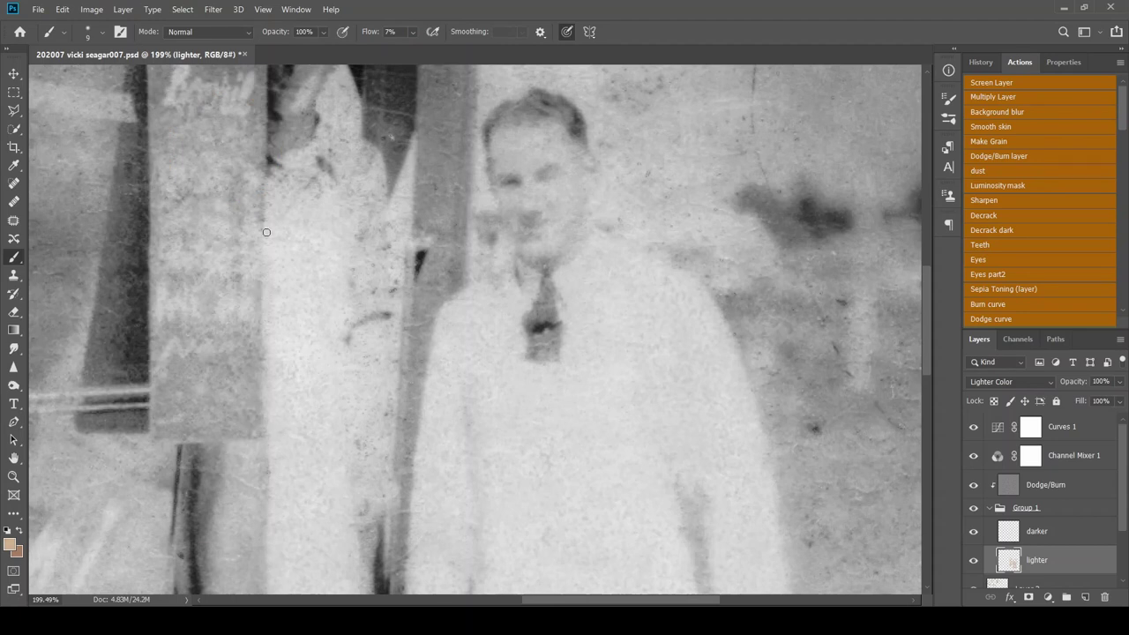
{"action": "left_click_drag", "start_coordinate": [299, 279], "coordinate": [329, 408]}
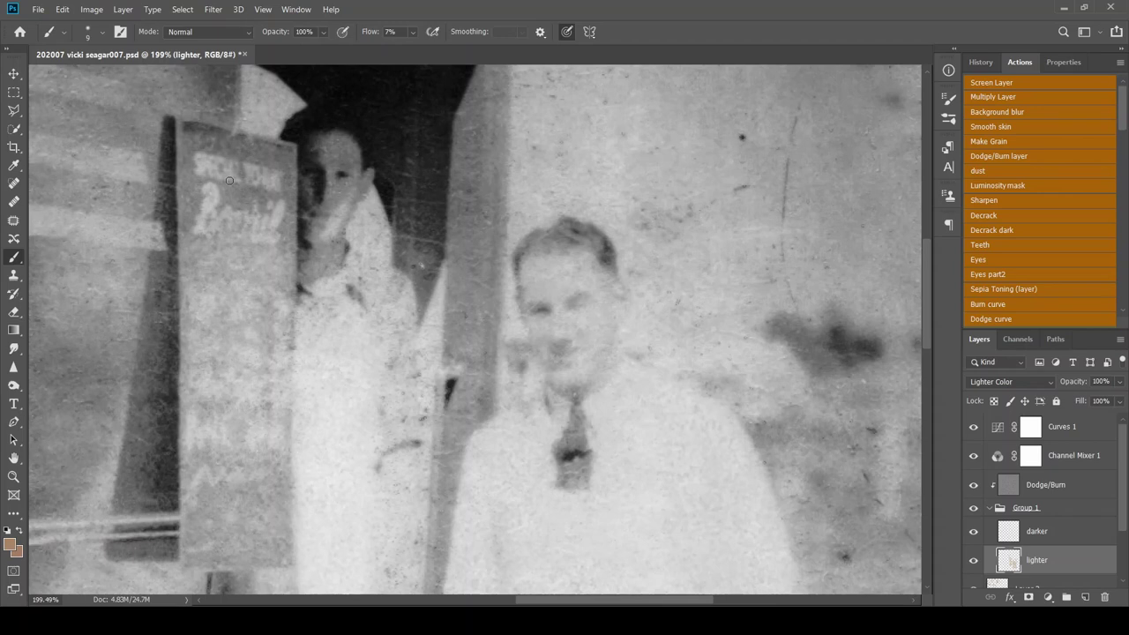
{"action": "scroll", "coordinate": [337, 223], "scroll_direction": "down", "scroll_amount": 1}
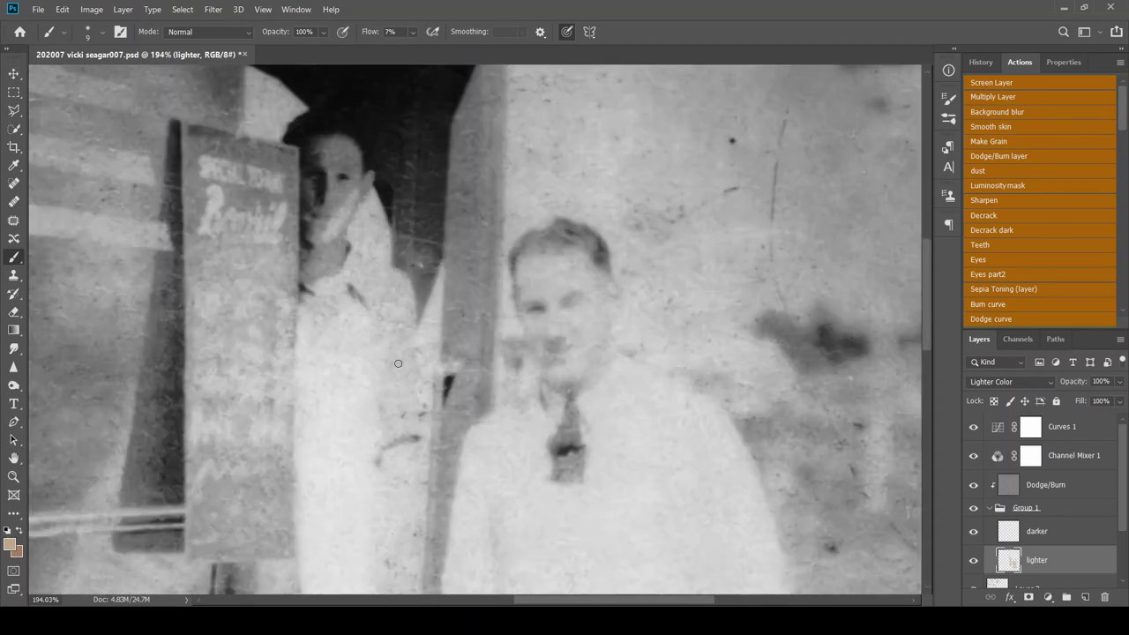
{"action": "scroll", "coordinate": [414, 324], "scroll_direction": "up", "scroll_amount": 2}
{"action": "scroll", "coordinate": [406, 353], "scroll_direction": "down", "scroll_amount": 3}
{"action": "scroll", "coordinate": [406, 371], "scroll_direction": "up", "scroll_amount": 2}
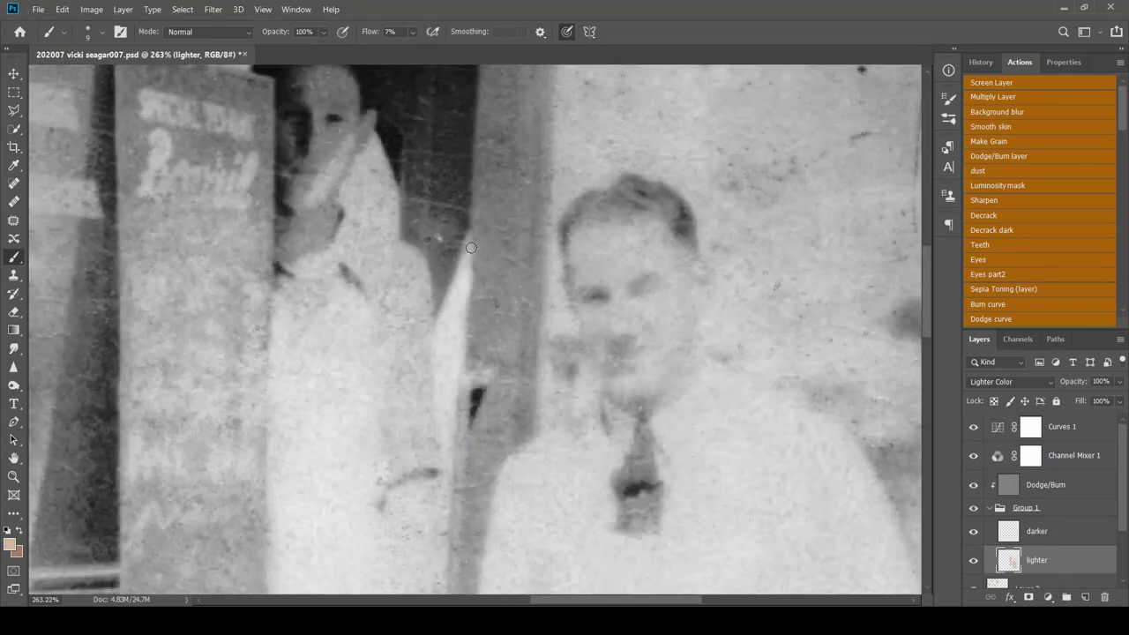
{"action": "scroll", "coordinate": [405, 384], "scroll_direction": "up", "scroll_amount": 2}
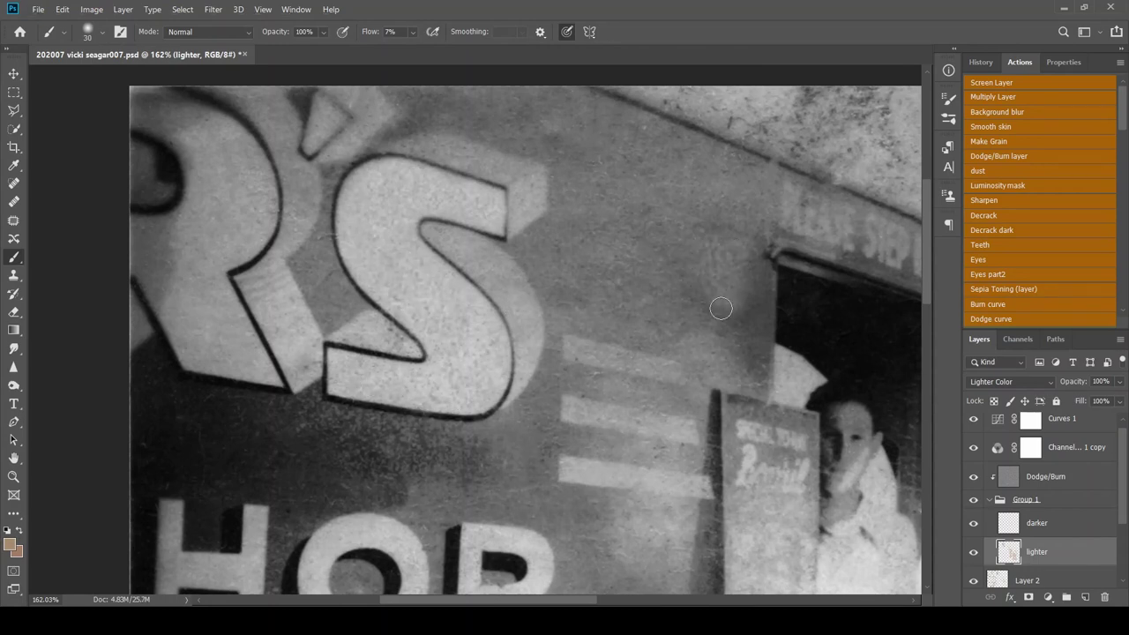
Zoom out to check the whole image
{"action": "scroll", "coordinate": [652, 186], "scroll_direction": "down", "scroll_amount": 2}
{"action": "scroll", "coordinate": [573, 344], "scroll_direction": "down", "scroll_amount": 1}
{"action": "scroll", "coordinate": [409, 295], "scroll_direction": "down", "scroll_amount": 2}
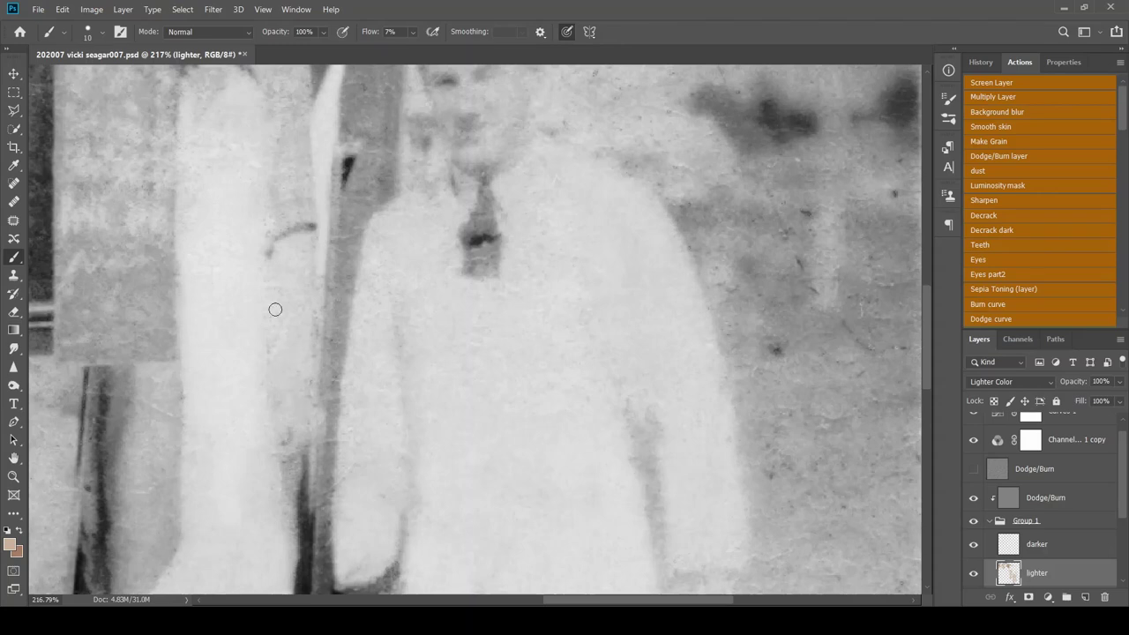
{"action": "scroll", "coordinate": [274, 232], "scroll_direction": "up", "scroll_amount": 5}
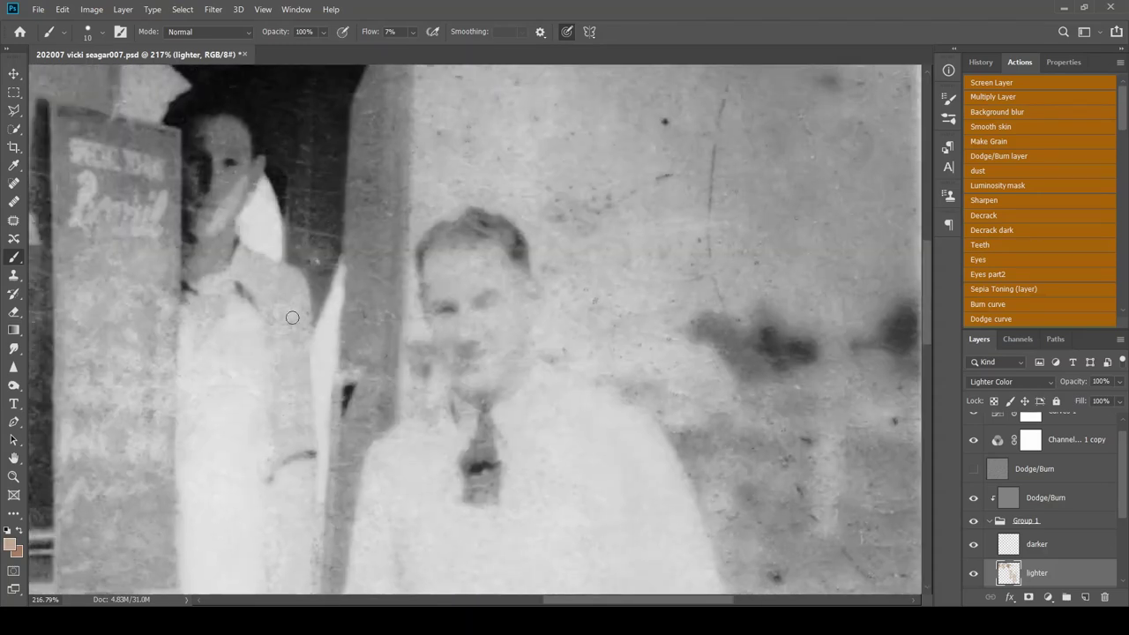
{"action": "key", "text": "alt+bracketright"}
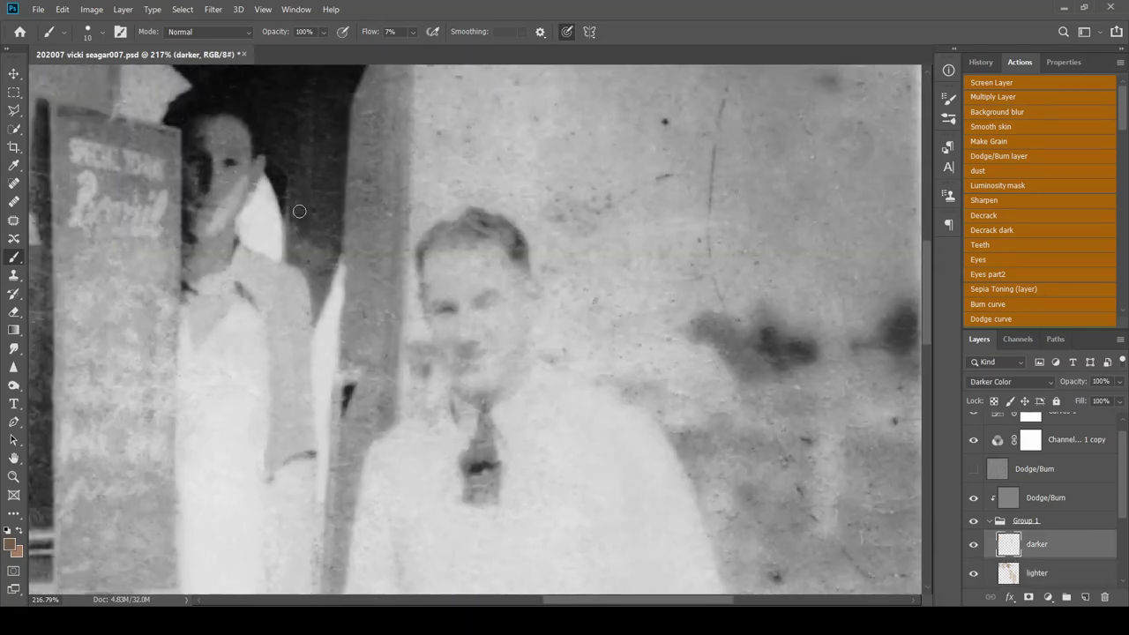
{"action": "key", "text": "bracketright"}
{"action": "key", "text": "bracketright"}
{"action": "scroll", "coordinate": [317, 190], "scroll_direction": "down", "scroll_amount": 3, "text": "alt"}
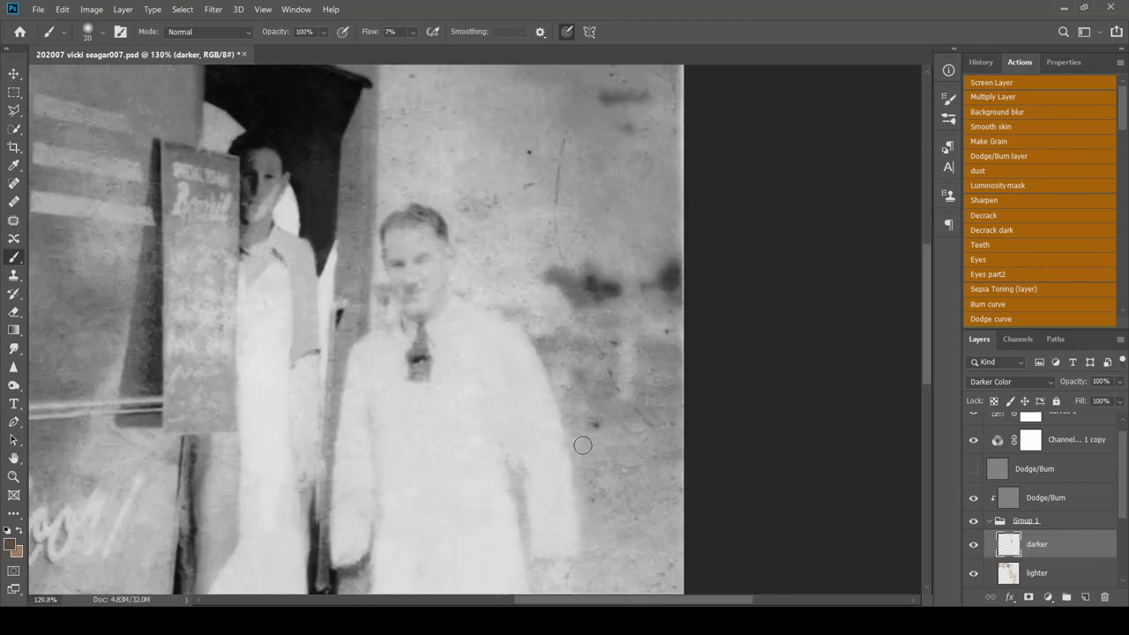
{"action": "scroll", "coordinate": [349, 297], "scroll_direction": "up", "scroll_amount": 5, "text": "alt"}
{"action": "key", "text": "bracketleft"}
{"action": "key", "text": "bracketleft"}
{"action": "key", "text": "bracketleft"}
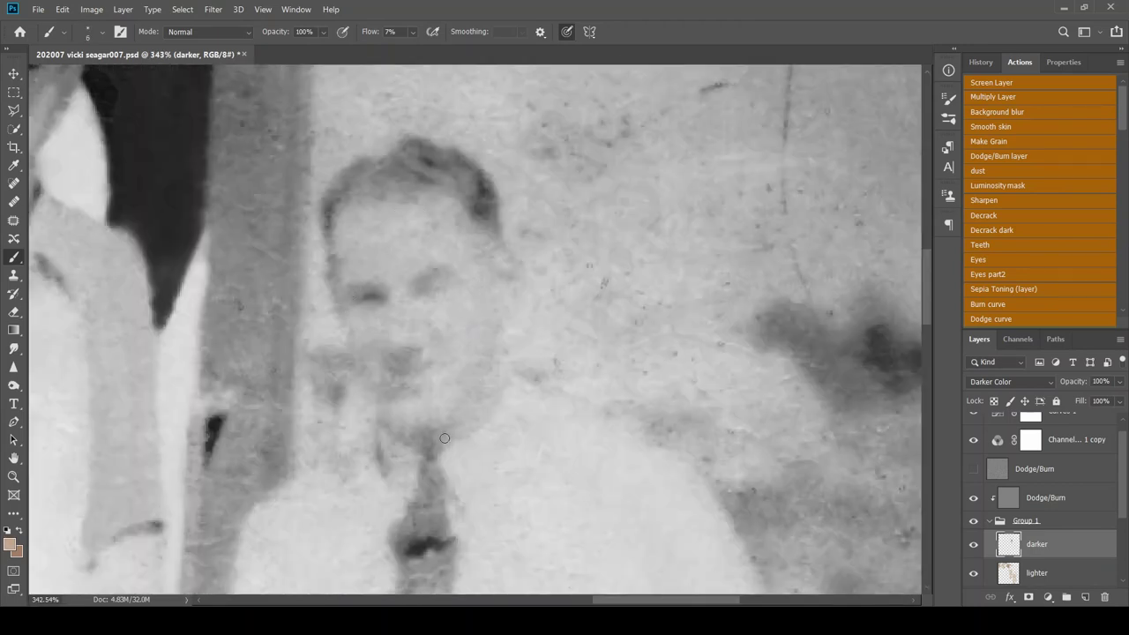
{"action": "scroll", "coordinate": [389, 384], "scroll_direction": "down", "scroll_amount": 3, "text": "alt"}
{"action": "scroll", "coordinate": [473, 374], "scroll_direction": "up", "scroll_amount": 3, "text": "alt"}
{"action": "key", "text": "alt+bracketleft"}
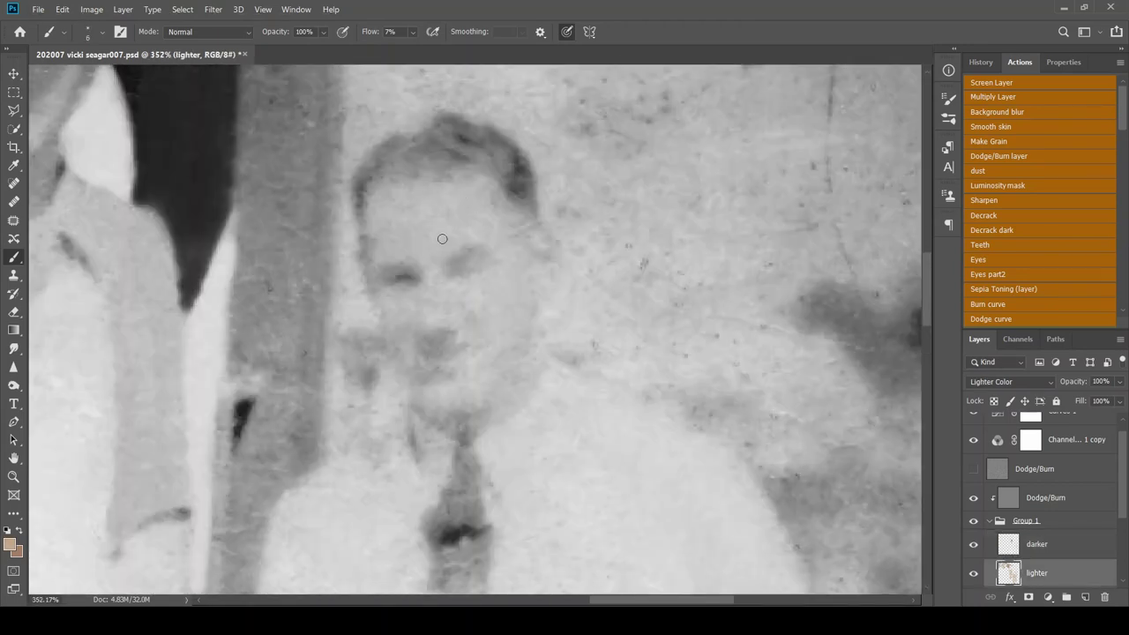
{"action": "scroll", "coordinate": [618, 322], "scroll_direction": "up", "scroll_amount": 2, "text": "alt"}
{"action": "scroll", "coordinate": [539, 336], "scroll_direction": "down", "scroll_amount": 2, "text": "alt"}
{"action": "key", "text": "alt+bracketright"}
{"action": "key", "text": "alt+bracketleft"}
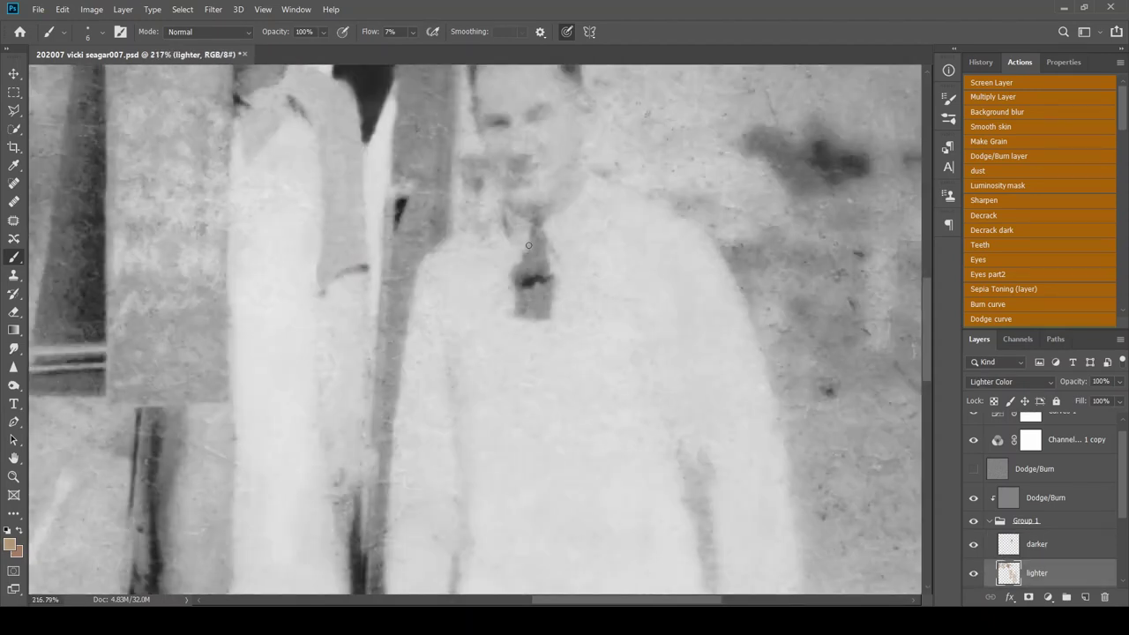
{"action": "left_click_drag", "start_coordinate": [409, 475], "coordinate": [368, 439]}
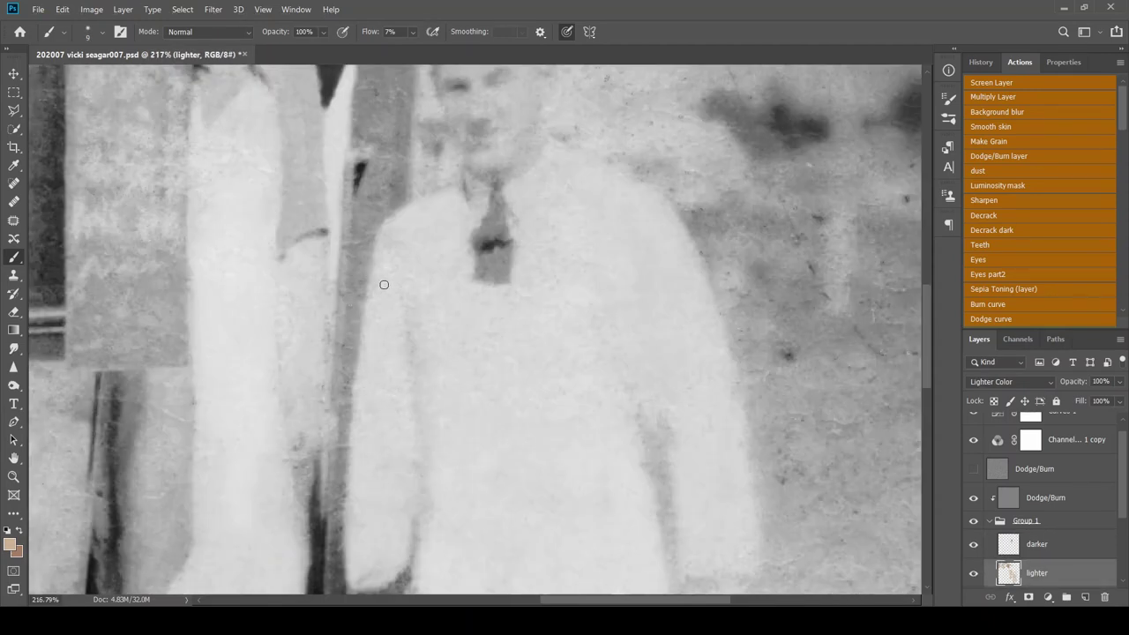
{"action": "key", "text": "alt+bracketright"}
{"action": "scroll", "coordinate": [345, 441], "scroll_direction": "down", "scroll_amount": 1, "text": "alt"}
{"action": "scroll", "coordinate": [265, 397], "scroll_direction": "down", "scroll_amount": 3, "text": "alt"}
On the lighter layer, brighten the upper-right sky and paint out the dark smudge near the right edge
{"action": "scroll", "coordinate": [420, 334], "scroll_direction": "down", "scroll_amount": 2, "text": "alt"}
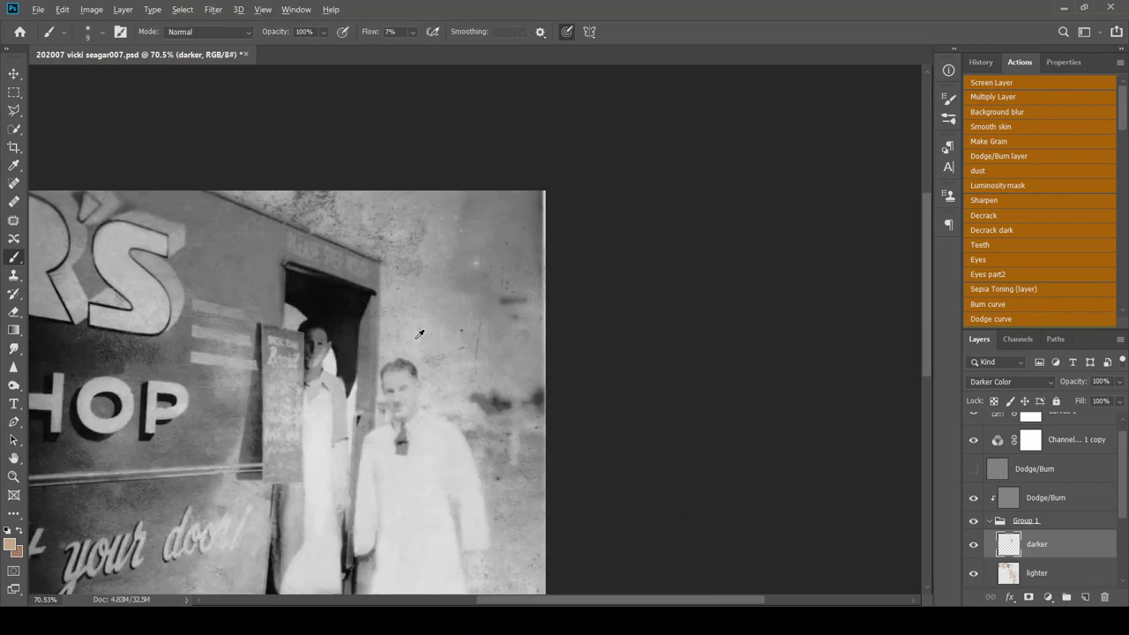
{"action": "key", "text": "alt+bracketleft"}
{"action": "key", "text": "bracketright"}
{"action": "key", "text": "bracketright"}
{"action": "key", "text": "bracketright"}
{"action": "mouse_move", "coordinate": [420, 333]}
{"action": "left_mouse_down"}
{"action": "mouse_move", "coordinate": [461, 328]}
{"action": "mouse_move", "coordinate": [499, 182]}
{"action": "mouse_move", "coordinate": [391, 245]}
{"action": "mouse_move", "coordinate": [347, 233]}
{"action": "left_mouse_up"}
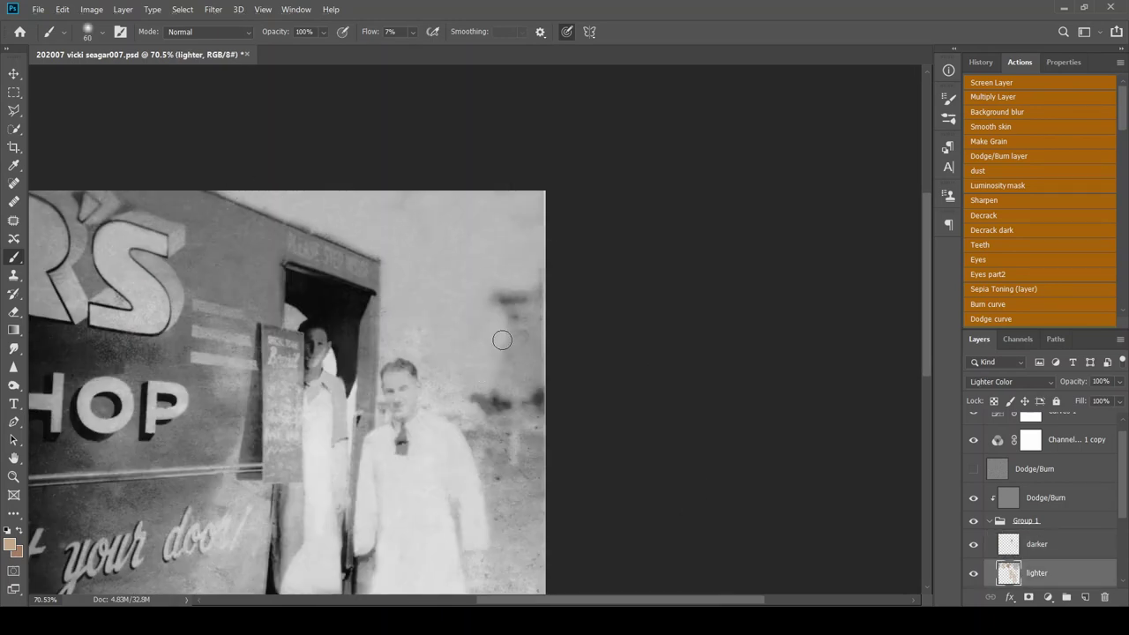
{"action": "left_click_drag", "start_coordinate": [502, 339], "coordinate": [496, 348]}
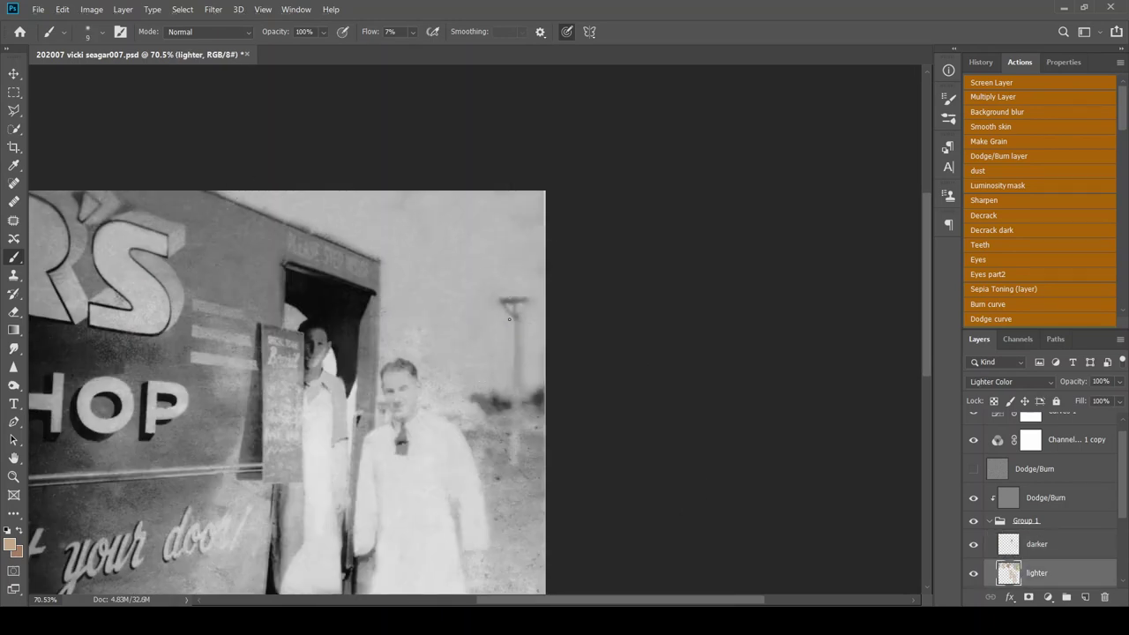
{"action": "key", "text": "e"}
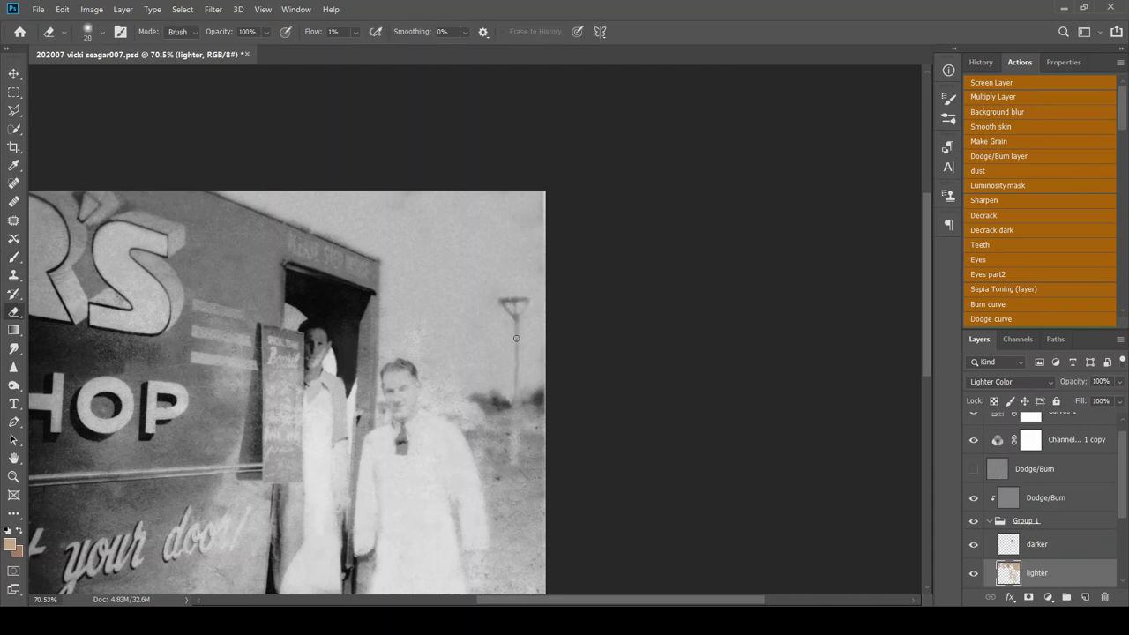
{"action": "key", "text": "b"}
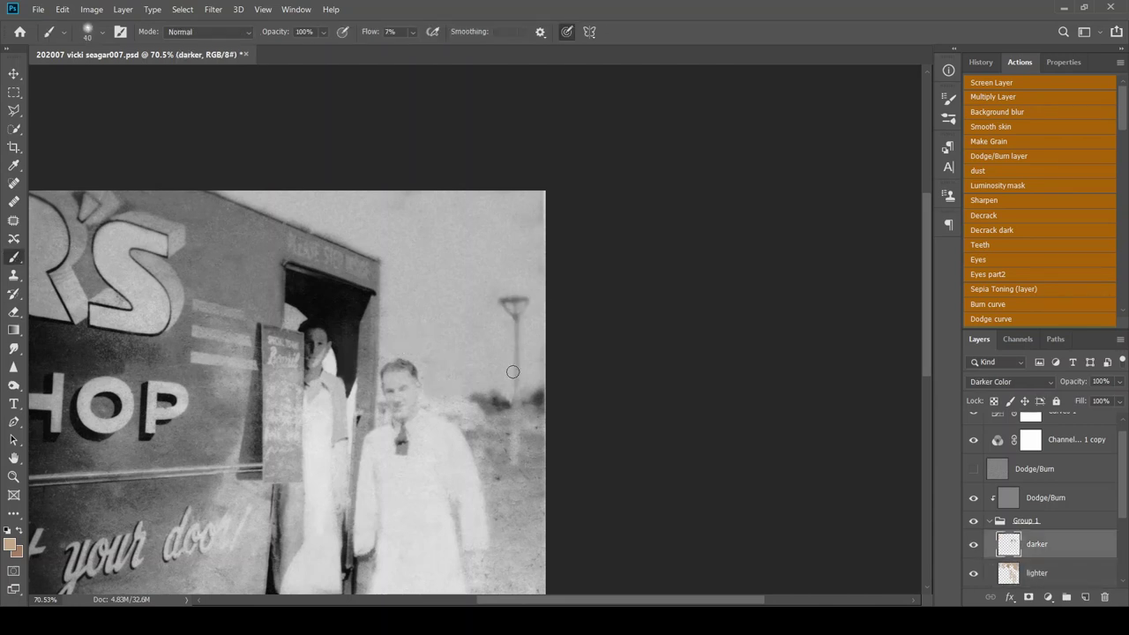
Darken the ground at the photo's bottom right on the darker layer
{"action": "scroll", "coordinate": [441, 406], "scroll_direction": "up", "scroll_amount": 3}
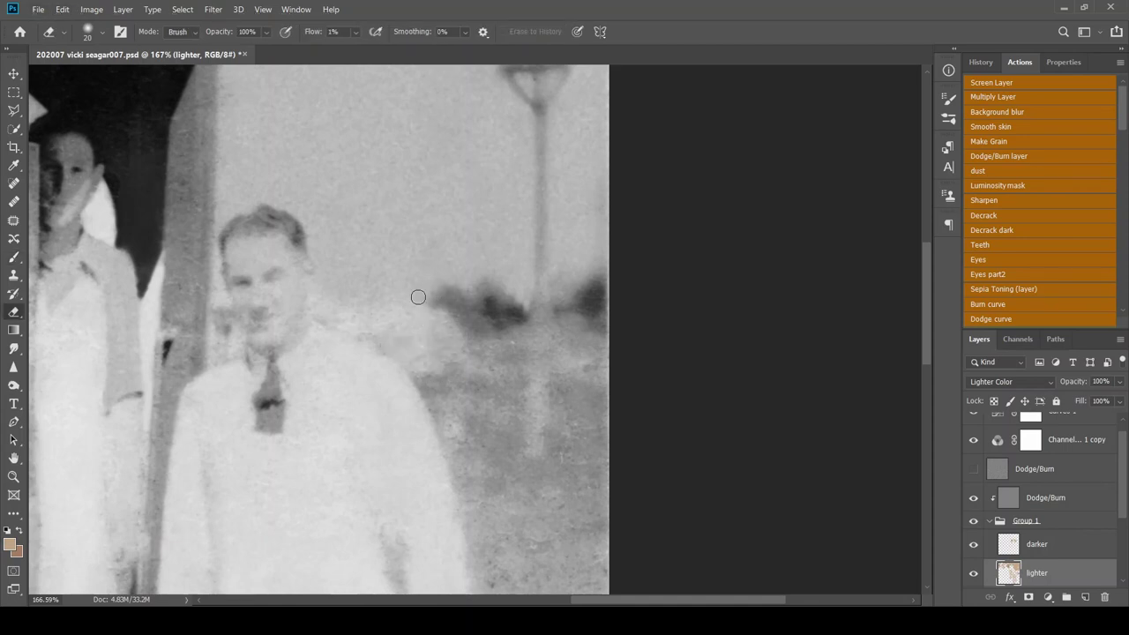
{"action": "left_click_drag", "start_coordinate": [504, 428], "coordinate": [410, 226]}
{"action": "scroll", "coordinate": [415, 498], "scroll_direction": "down", "scroll_amount": 3}
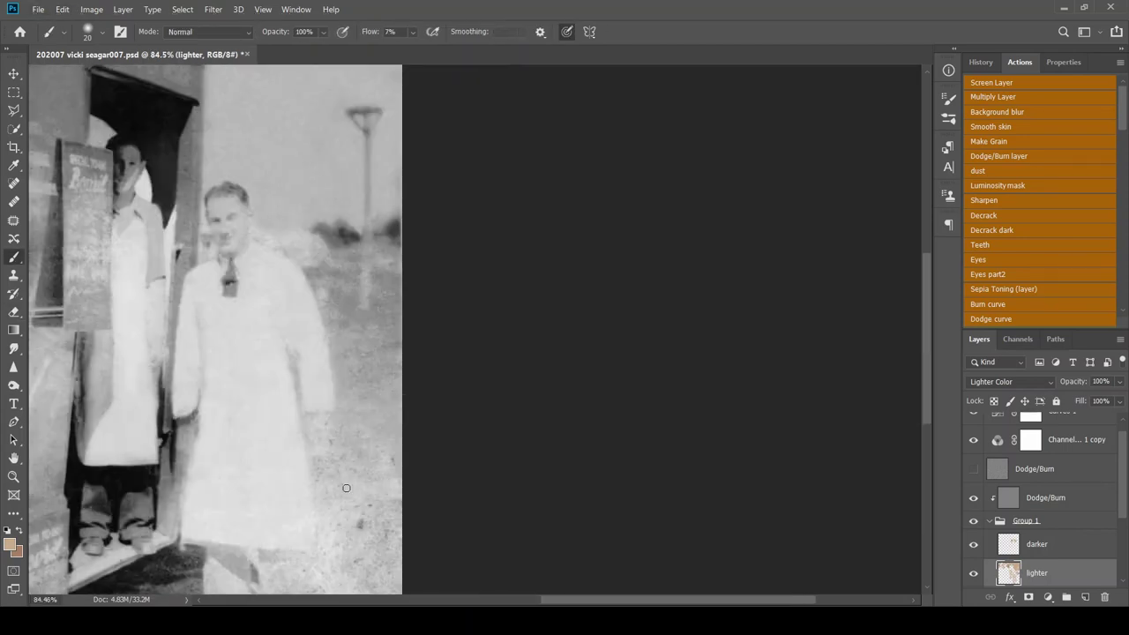
{"action": "scroll", "coordinate": [372, 474], "scroll_direction": "down", "scroll_amount": 2}
{"action": "key", "text": "alt+bracketright"}
{"action": "key", "text": "bracketright"}
{"action": "key", "text": "bracketright"}
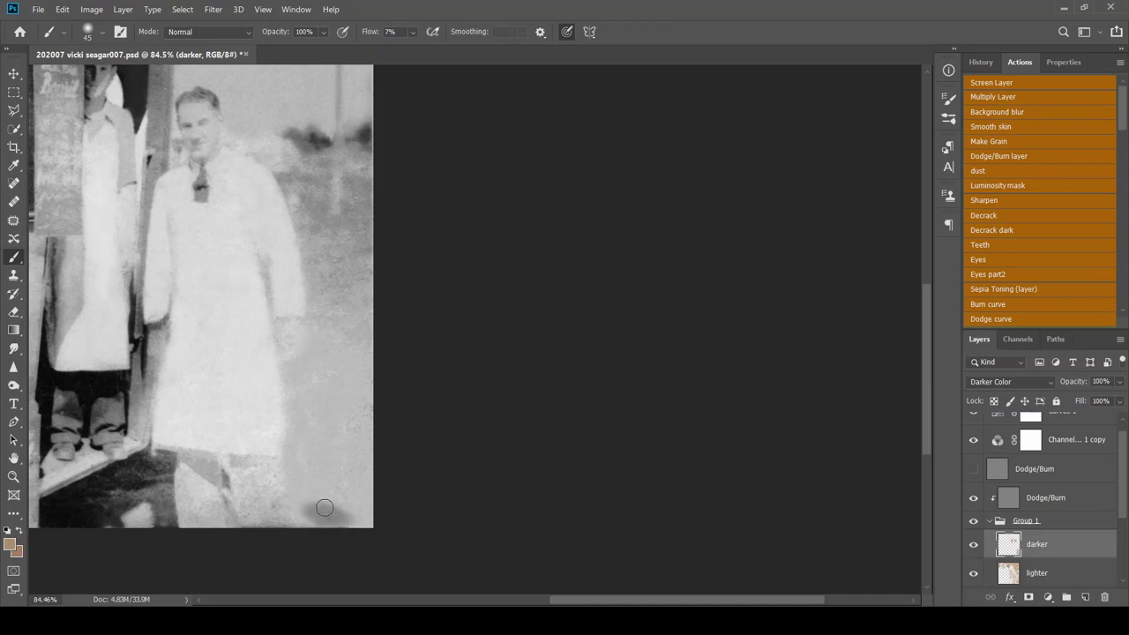
{"action": "left_click_drag", "start_coordinate": [298, 502], "coordinate": [365, 472]}
Erase back some of the dark ground strokes, then return to the Brush
{"action": "key", "text": "ctrl+plus"}
{"action": "key", "text": "ctrl+plus"}
{"action": "key", "text": "alt+bracketleft"}
{"action": "key", "text": "e"}
{"action": "key", "text": "alt+bracketright"}
{"action": "mouse_move", "coordinate": [577, 471]}
{"action": "left_mouse_down"}
{"action": "mouse_move", "coordinate": [558, 485]}
{"action": "mouse_move", "coordinate": [713, 576]}
{"action": "left_mouse_up"}
{"action": "key", "text": "b"}
Even out the gray wedges below the van step
{"action": "scroll", "coordinate": [529, 378], "scroll_direction": "down", "scroll_amount": 1}
{"action": "scroll", "coordinate": [529, 379], "scroll_direction": "left", "scroll_amount": 2}
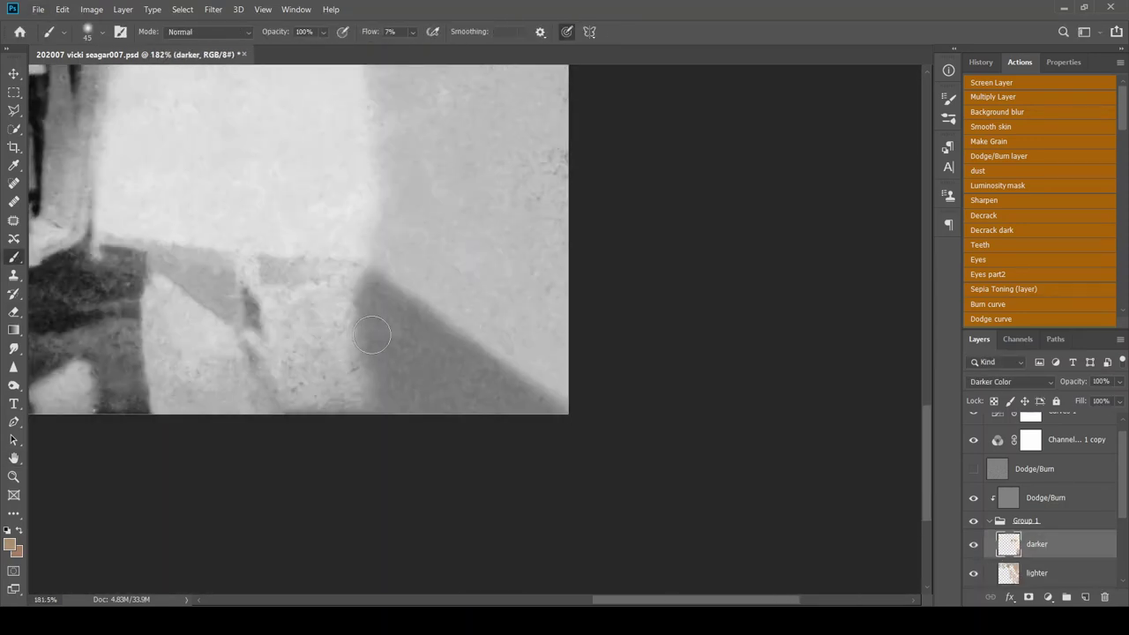
{"action": "key", "text": "bracketright"}
{"action": "key", "text": "bracketright"}
{"action": "key", "text": "bracketright"}
{"action": "mouse_move", "coordinate": [203, 274]}
{"action": "left_mouse_down"}
{"action": "mouse_move", "coordinate": [350, 325]}
{"action": "mouse_move", "coordinate": [348, 338]}
{"action": "left_mouse_up"}
{"action": "scroll", "coordinate": [327, 432], "scroll_direction": "up", "scroll_amount": 1}
Darken a small patch between the ground wedges with a smaller brush on the darker layer
{"action": "key", "text": "alt+bracketleft"}
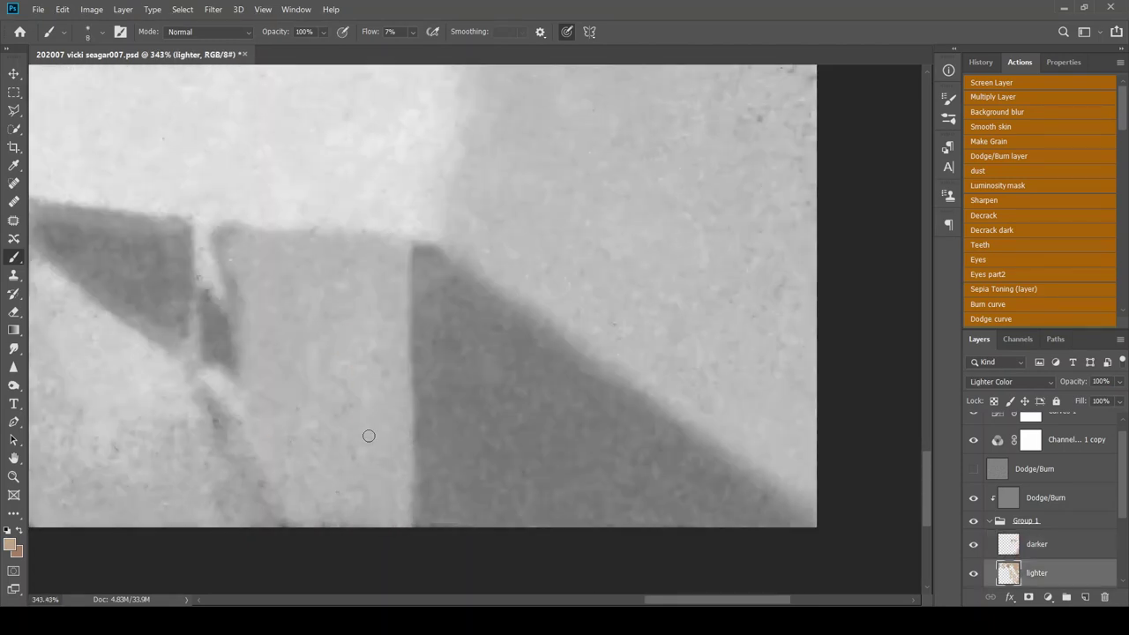
{"action": "scroll", "coordinate": [367, 433], "scroll_direction": "down", "scroll_amount": 1}
{"action": "key", "text": "bracketright"}
{"action": "key", "text": "bracketright"}
{"action": "scroll", "coordinate": [327, 411], "scroll_direction": "up", "scroll_amount": 1}
{"action": "key", "text": "alt+bracketright"}
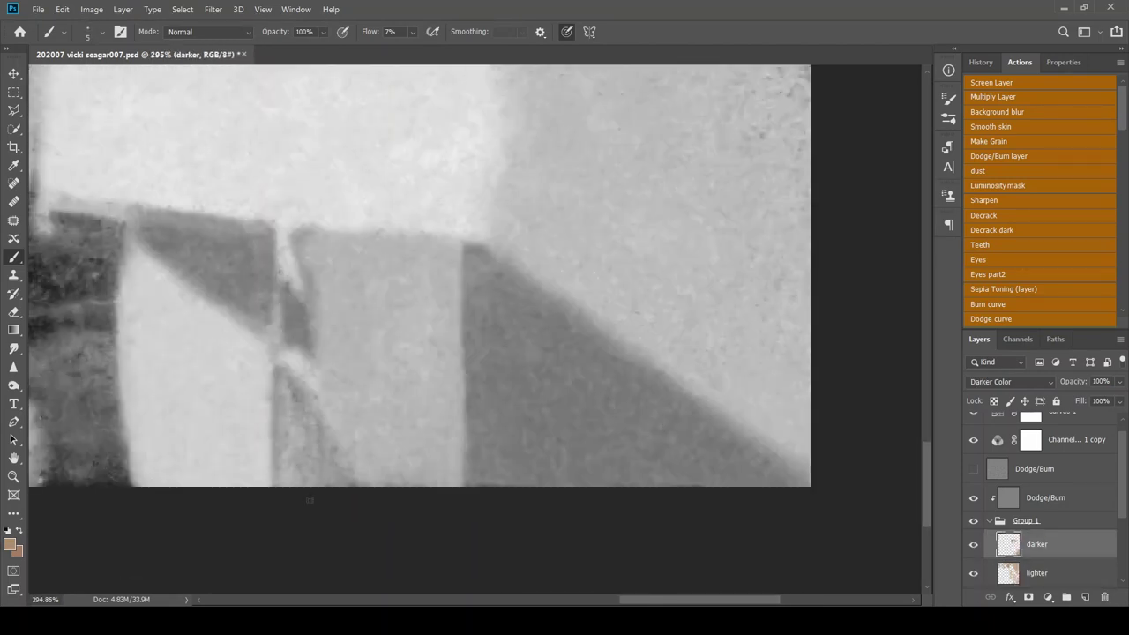
{"action": "key", "text": "bracketleft"}
{"action": "key", "text": "bracketleft"}
{"action": "key", "text": "bracketleft"}
{"action": "left_click_drag", "start_coordinate": [284, 300], "coordinate": [300, 336]}
Reduce the brush flow to 1%
{"action": "scroll", "coordinate": [201, 241], "scroll_direction": "up", "scroll_amount": 1}
{"action": "scroll", "coordinate": [200, 241], "scroll_direction": "down", "scroll_amount": 3}
{"action": "scroll", "coordinate": [486, 273], "scroll_direction": "up", "scroll_amount": 3}
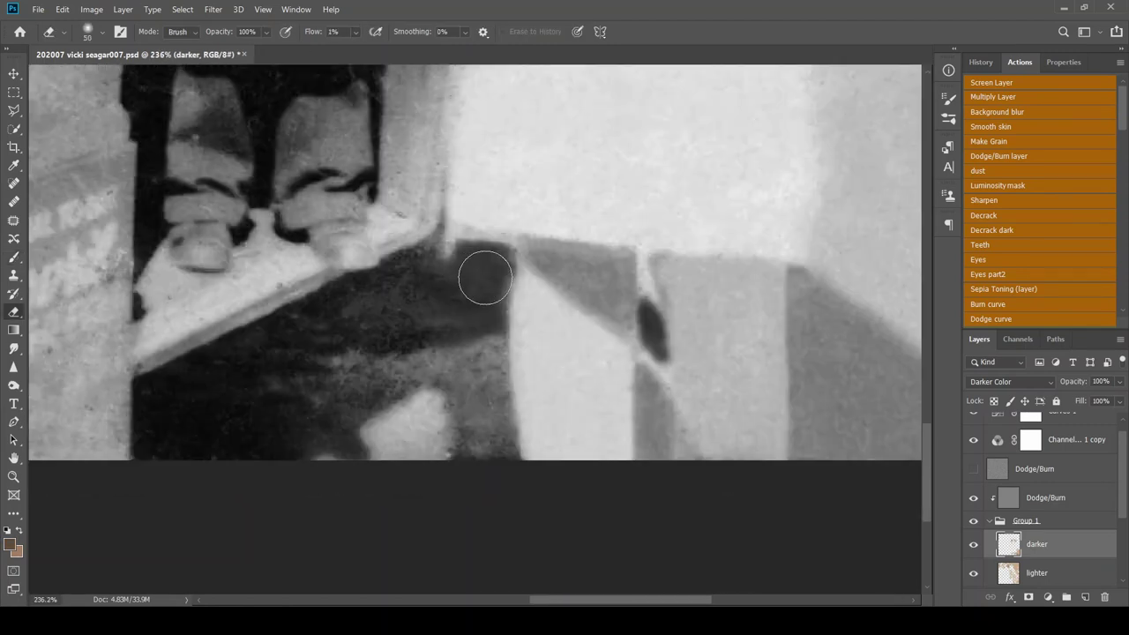
{"action": "scroll", "coordinate": [213, 391], "scroll_direction": "down", "scroll_amount": 1}
{"action": "key", "text": "shift+0"}
{"action": "key", "text": "shift+1"}
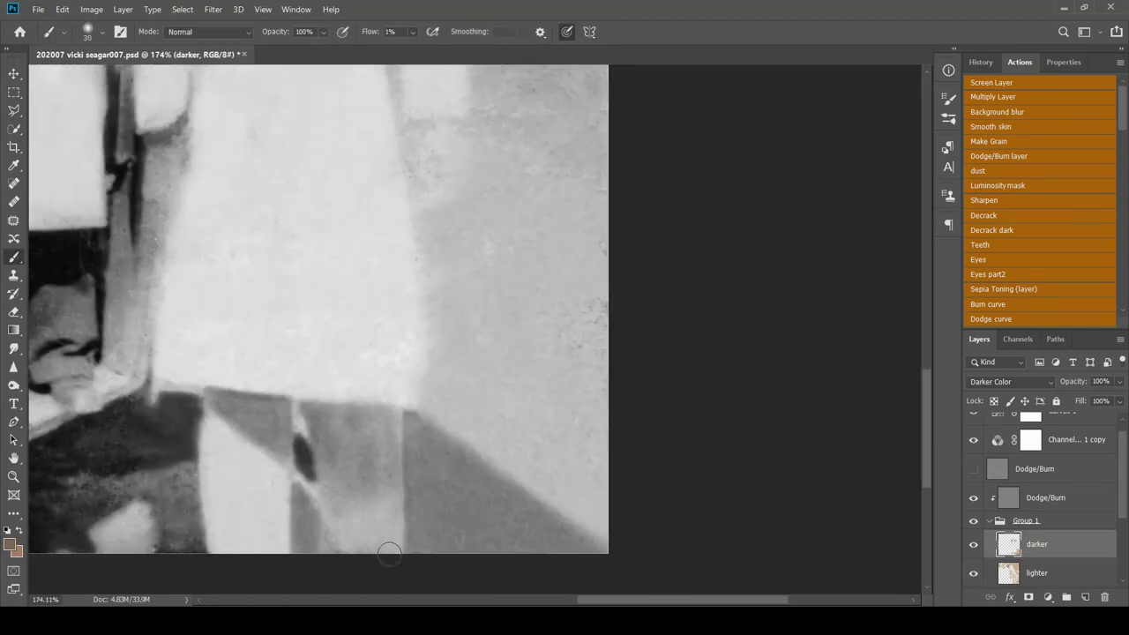
{"action": "scroll", "coordinate": [88, 436], "scroll_direction": "up", "scroll_amount": 1}
Even out dark blotches around the front man and lamp post with a small brush
{"action": "key", "text": "alt+bracketleft"}
{"action": "key", "text": "bracketleft"}
{"action": "key", "text": "bracketleft"}
{"action": "key", "text": "bracketleft"}
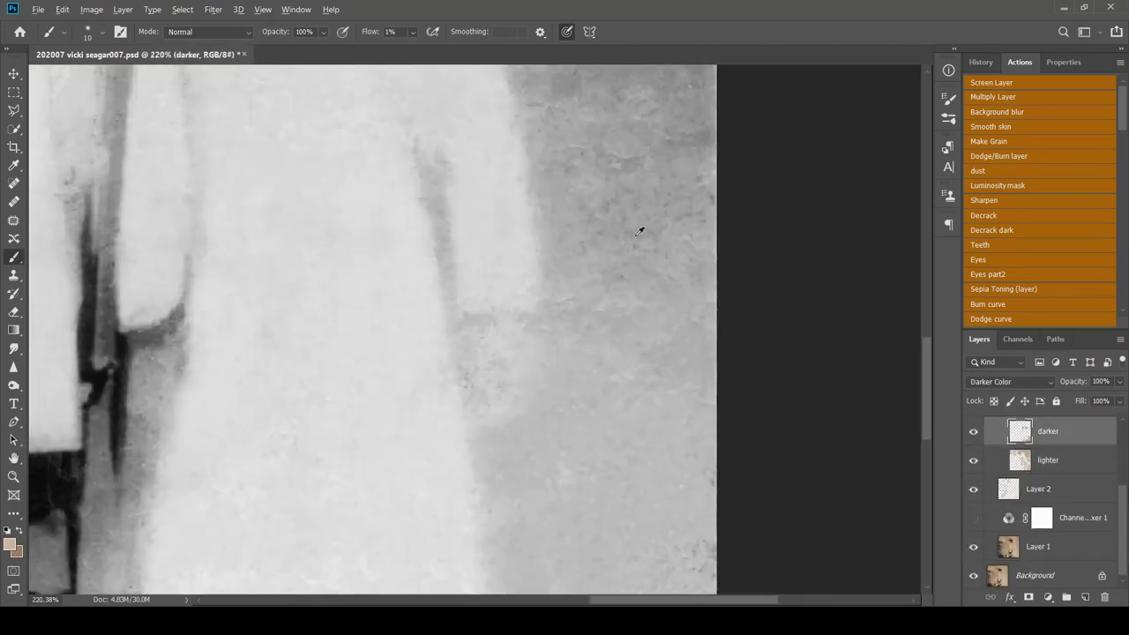
{"action": "scroll", "coordinate": [504, 435], "scroll_direction": "down", "scroll_amount": 5}
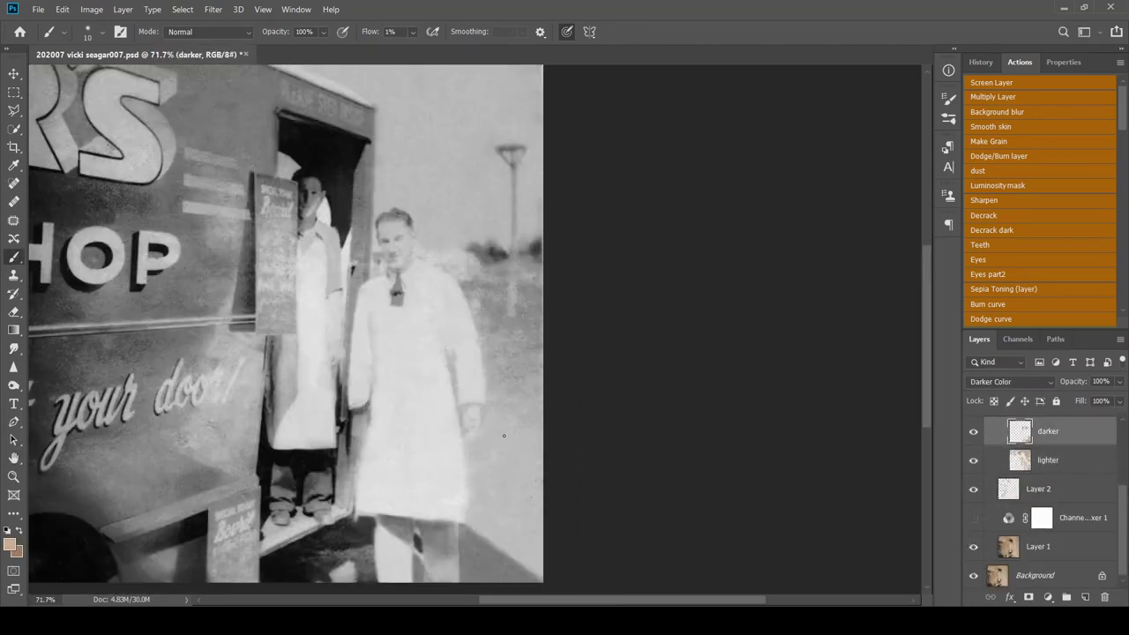
{"action": "scroll", "coordinate": [507, 373], "scroll_direction": "up", "scroll_amount": 4}
{"action": "key", "text": "alt+bracketleft"}
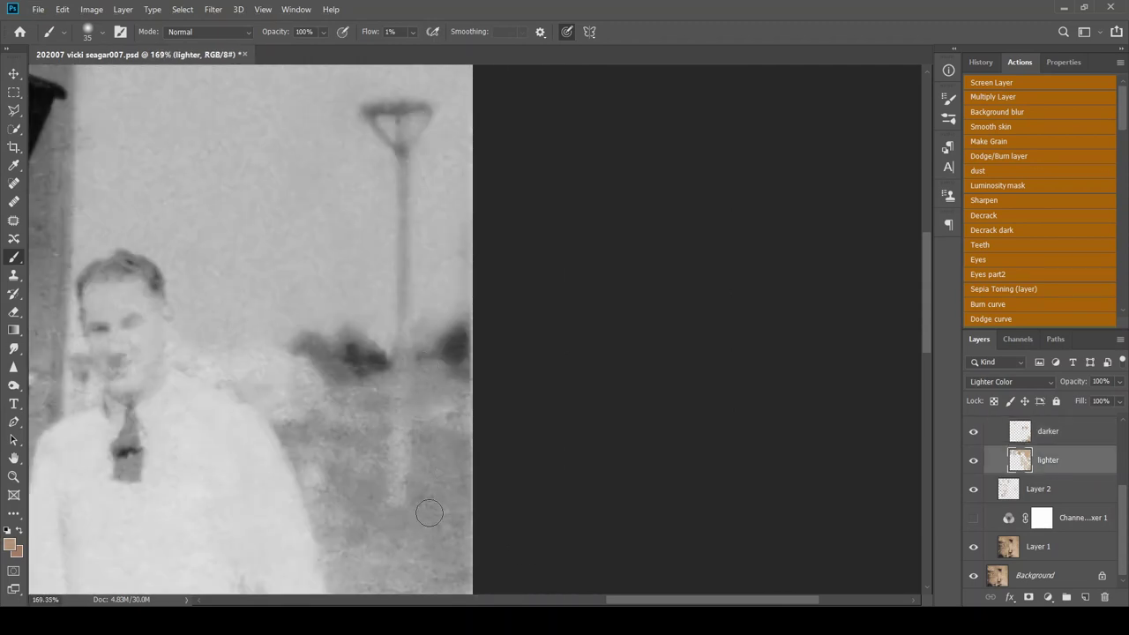
{"action": "scroll", "coordinate": [296, 422], "scroll_direction": "up", "scroll_amount": 3}
{"action": "key", "text": "bracketleft"}
{"action": "key", "text": "bracketleft"}
{"action": "key", "text": "bracketleft"}
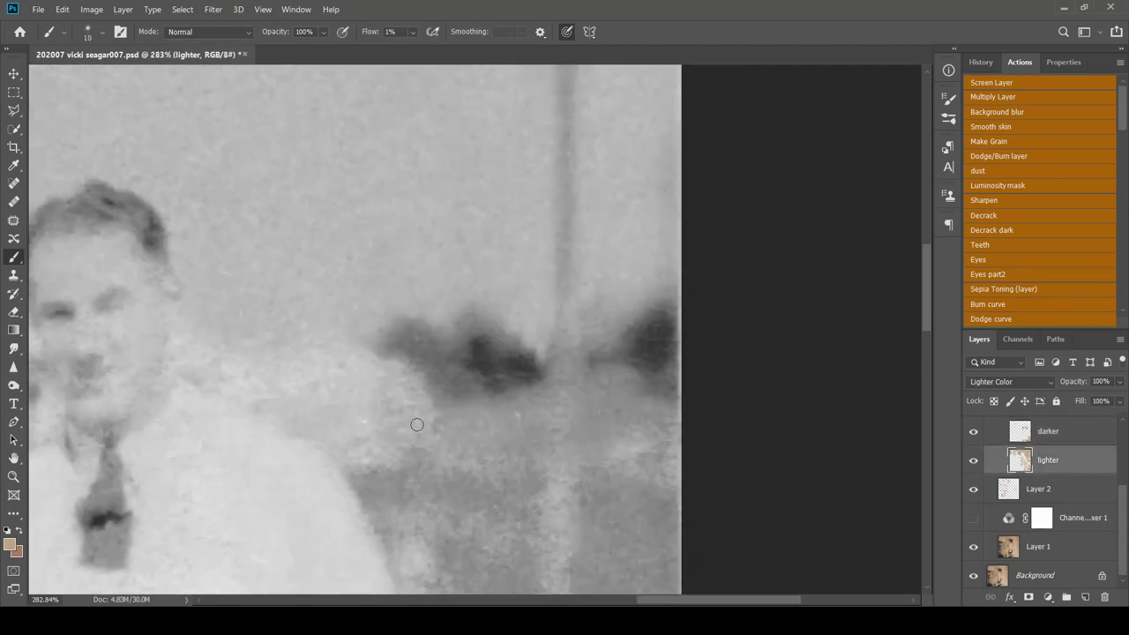
{"action": "scroll", "coordinate": [459, 371], "scroll_direction": "up", "scroll_amount": 2}
{"action": "key", "text": "alt+bracketright"}
{"action": "scroll", "coordinate": [529, 326], "scroll_direction": "down", "scroll_amount": 4}
{"action": "key", "text": "alt+bracketleft"}
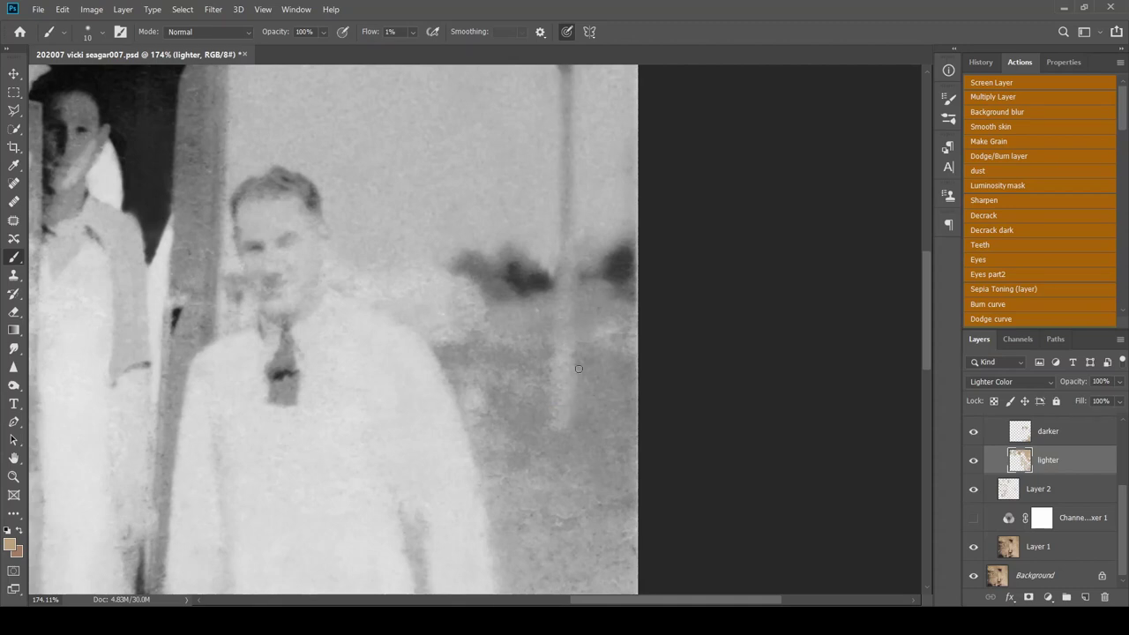
Compare the photo with and without Exposure 1, then delete that adjustment
{"action": "scroll", "coordinate": [585, 405], "scroll_direction": "down", "scroll_amount": 5}
{"action": "left_click", "coordinate": [1008, 454]}
{"action": "left_click", "coordinate": [973, 455]}
{"action": "left_click", "coordinate": [973, 455]}
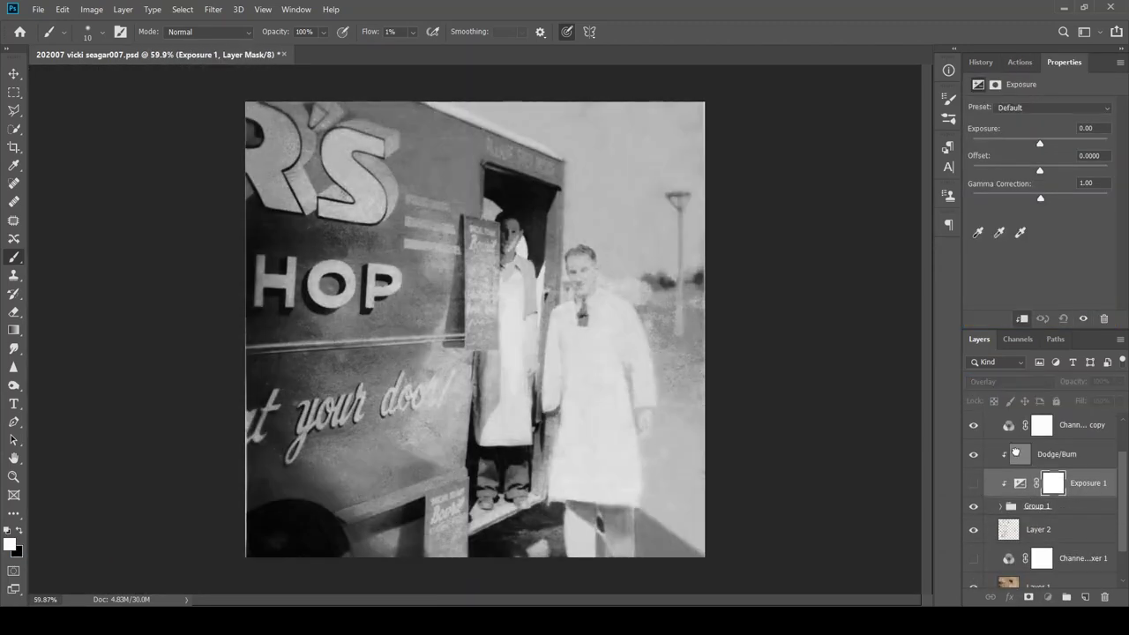
{"action": "left_click", "coordinate": [973, 455]}
{"action": "left_click", "coordinate": [973, 454]}
{"action": "key", "text": "Delete"}
Mask Curves 2 to an oval feathered 78.9 px, then select Group 1's darker layer
{"action": "key", "text": "F2"}
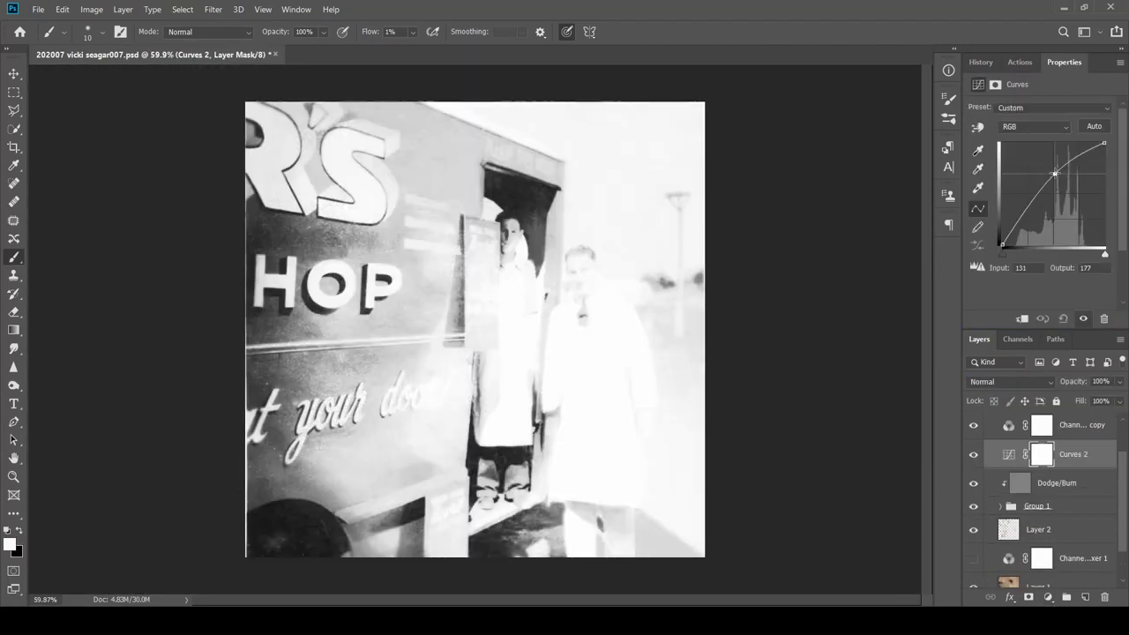
{"action": "scroll", "coordinate": [297, 529], "scroll_direction": "down", "scroll_amount": 3}
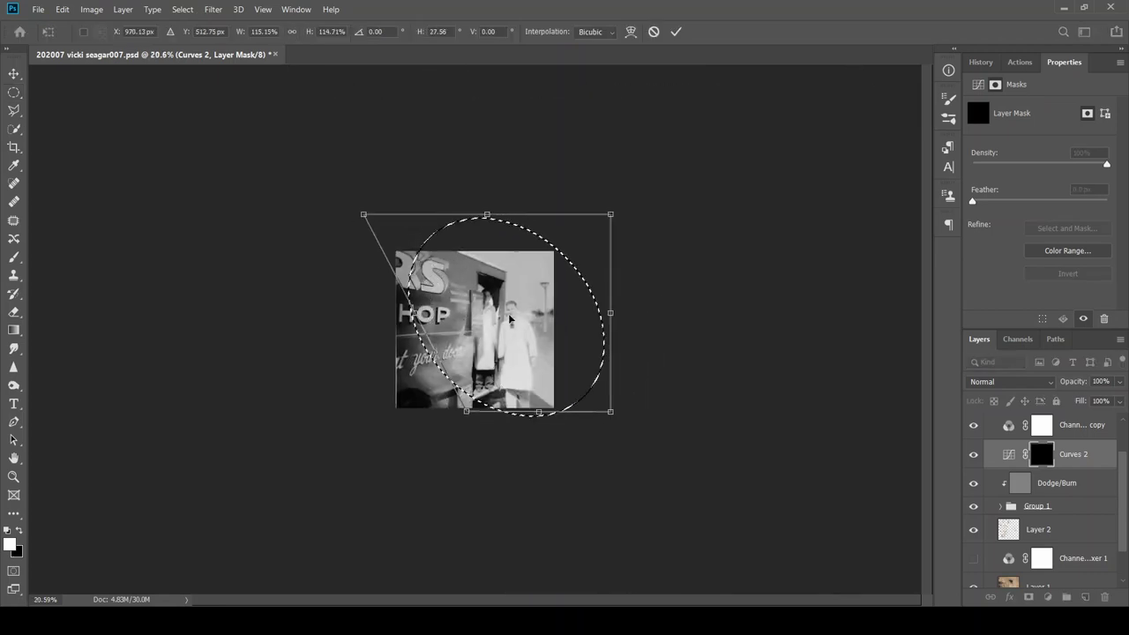
{"action": "key", "text": "Return"}
{"action": "key", "text": "alt+BackSpace"}
{"action": "key", "text": "ctrl+d"}
{"action": "left_click_drag", "start_coordinate": [972, 201], "coordinate": [1053, 201]}
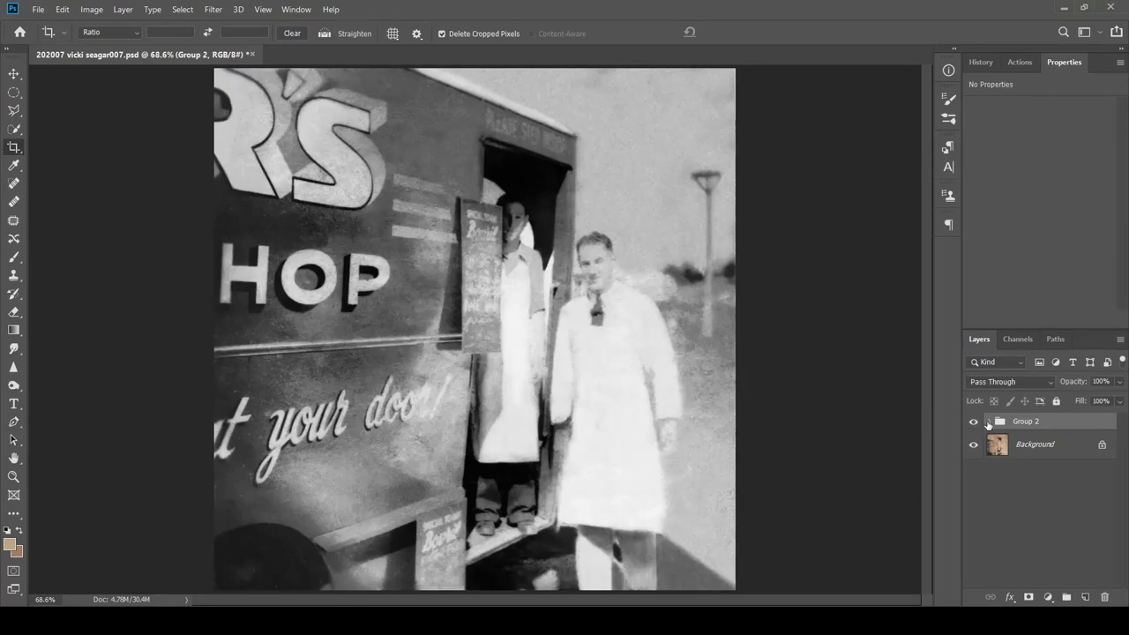
{"action": "left_click", "coordinate": [989, 424]}
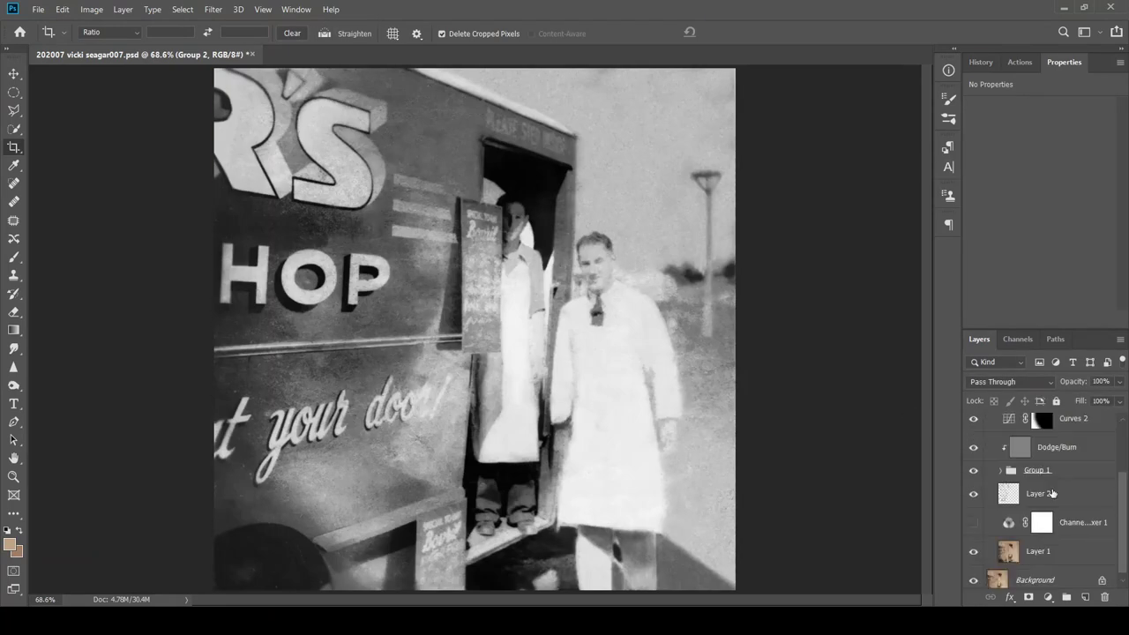
{"action": "left_click", "coordinate": [1048, 493]}
Darken the glow and haze beside 'door!' on the darker paint layer
{"action": "key", "text": "b"}
{"action": "left_click_drag", "start_coordinate": [409, 431], "coordinate": [447, 432]}
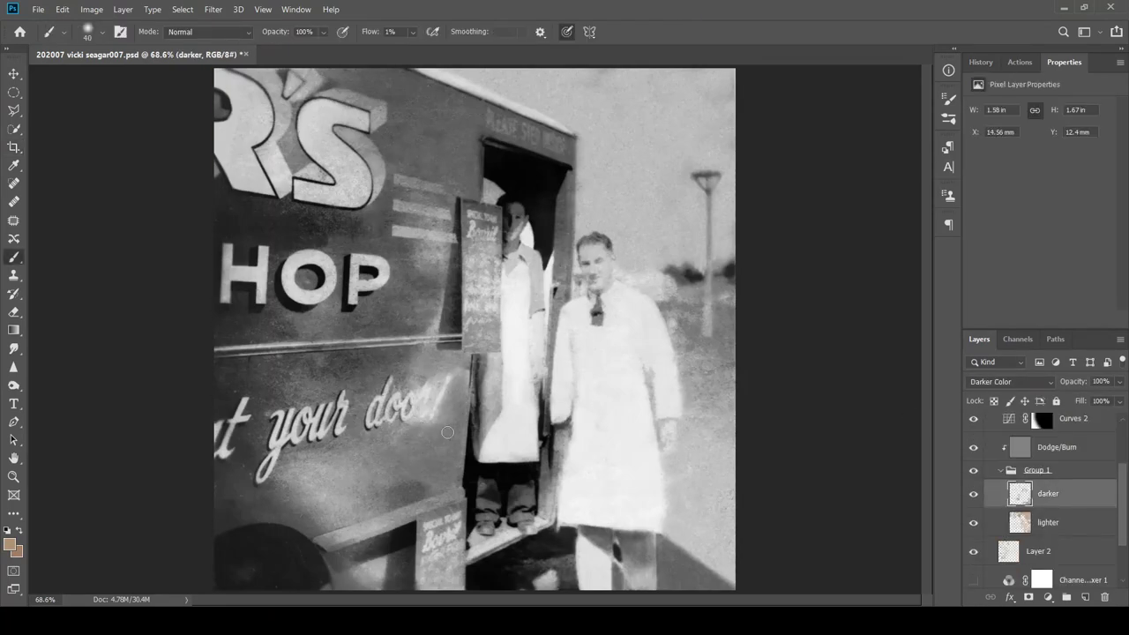
{"action": "scroll", "coordinate": [439, 197], "scroll_direction": "up", "scroll_amount": 3}
{"action": "key", "text": "alt+bracketleft"}
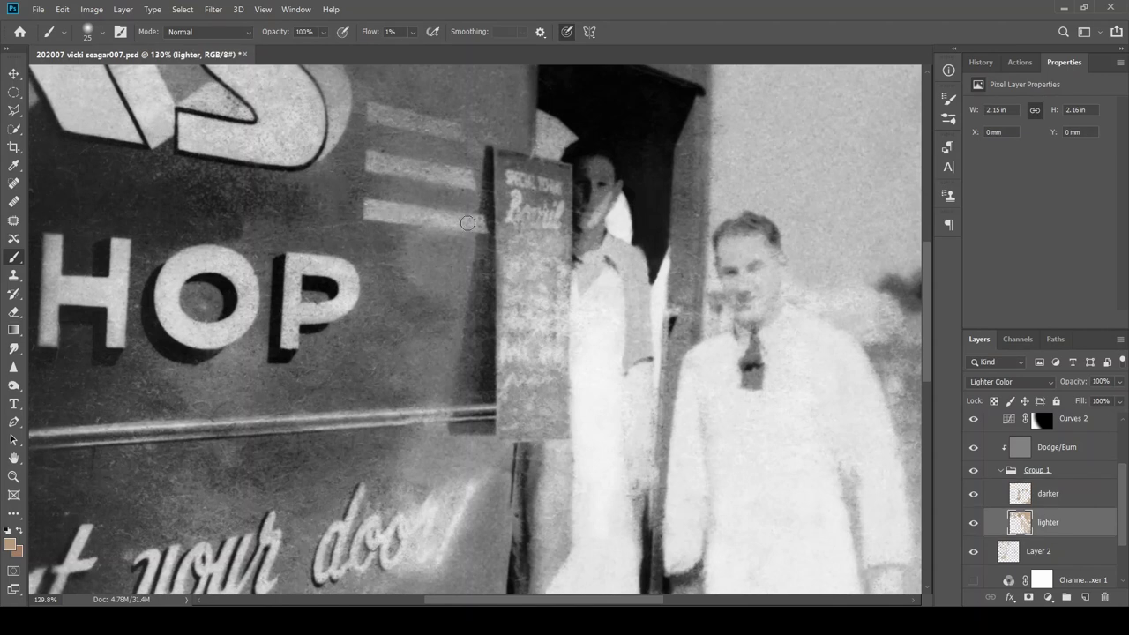
{"action": "key", "text": "alt+bracketright"}
{"action": "scroll", "coordinate": [375, 208], "scroll_direction": "down", "scroll_amount": 3}
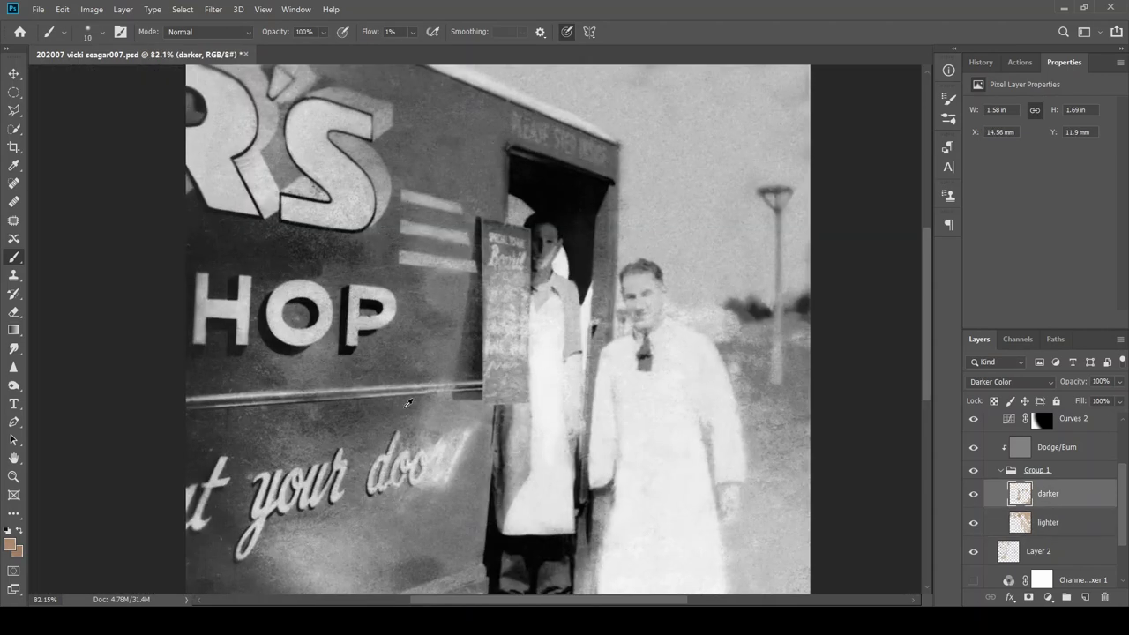
{"action": "left_click_drag", "start_coordinate": [419, 402], "coordinate": [459, 481]}
{"action": "scroll", "coordinate": [450, 481], "scroll_direction": "up", "scroll_amount": 3}
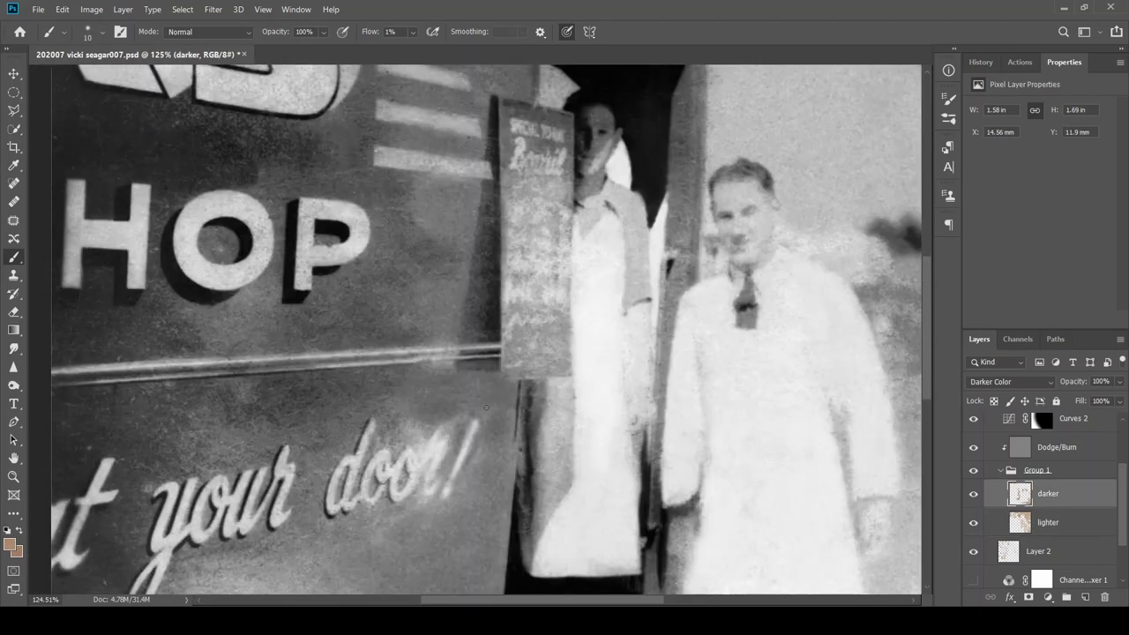
Darken patches over the 'door!' letters and around the exclamation mark with a smaller brush
{"action": "key", "text": "bracketright"}
{"action": "key", "text": "bracketright"}
{"action": "key", "text": "bracketright"}
{"action": "scroll", "coordinate": [492, 549], "scroll_direction": "down", "scroll_amount": 3}
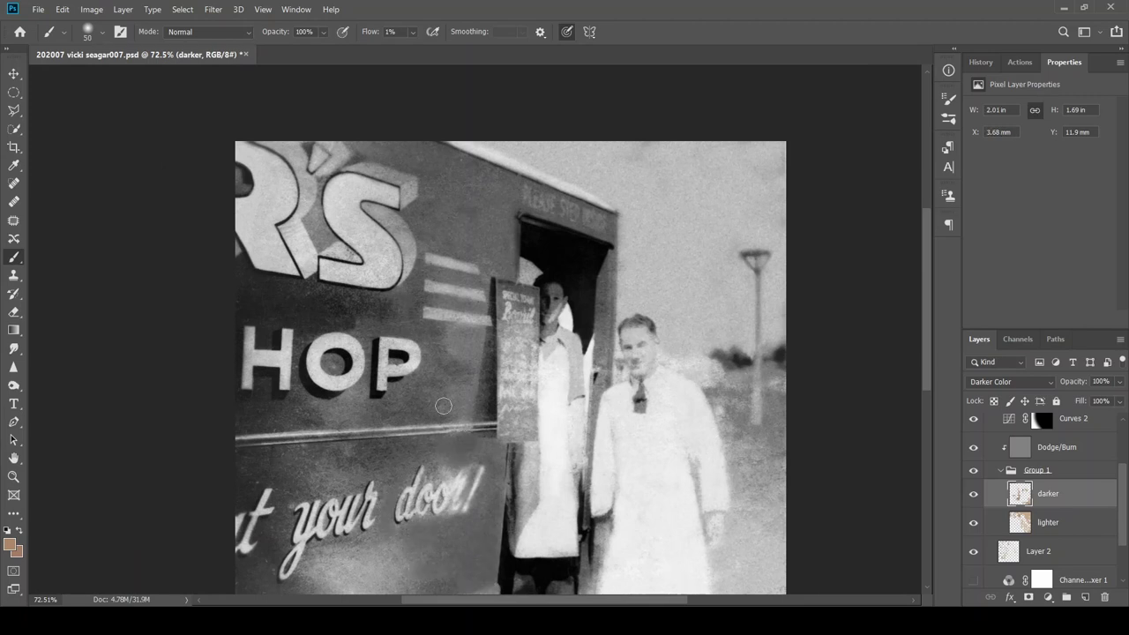
{"action": "scroll", "coordinate": [450, 554], "scroll_direction": "up", "scroll_amount": 6}
{"action": "key", "text": "bracketleft"}
{"action": "key", "text": "bracketleft"}
{"action": "key", "text": "bracketleft"}
{"action": "left_click_drag", "start_coordinate": [370, 317], "coordinate": [538, 268]}
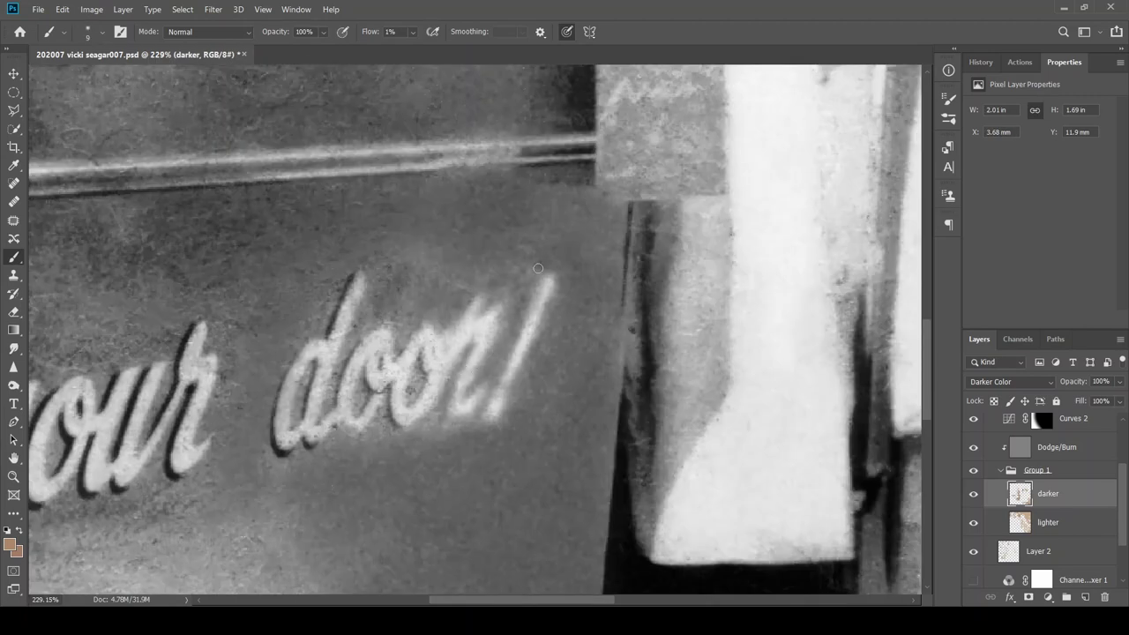
{"action": "scroll", "coordinate": [520, 437], "scroll_direction": "up", "scroll_amount": 2}
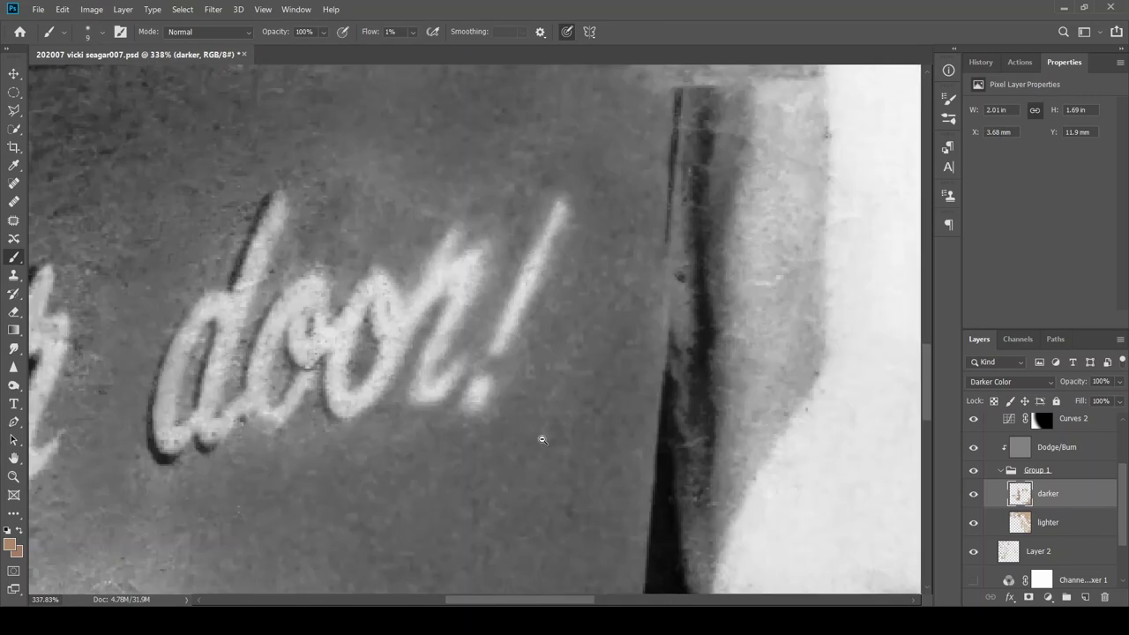
{"action": "left_click_drag", "start_coordinate": [494, 187], "coordinate": [406, 414]}
{"action": "mouse_move", "coordinate": [529, 211]}
{"action": "left_mouse_down"}
{"action": "mouse_move", "coordinate": [496, 377]}
{"action": "mouse_move", "coordinate": [497, 272]}
{"action": "left_mouse_up"}
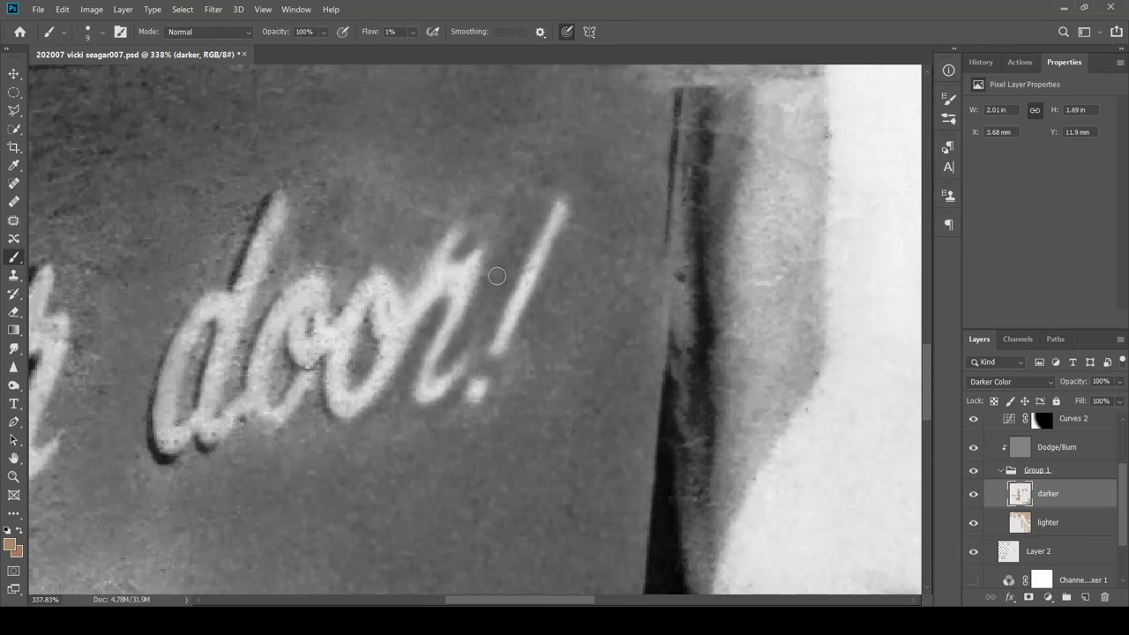
Enlarge the brush and erase unwanted paint strokes
{"action": "scroll", "coordinate": [497, 272], "scroll_direction": "down", "scroll_amount": 6}
{"action": "scroll", "coordinate": [547, 370], "scroll_direction": "down", "scroll_amount": 3}
{"action": "key", "text": "bracketright"}
{"action": "key", "text": "bracketright"}
{"action": "key", "text": "bracketright"}
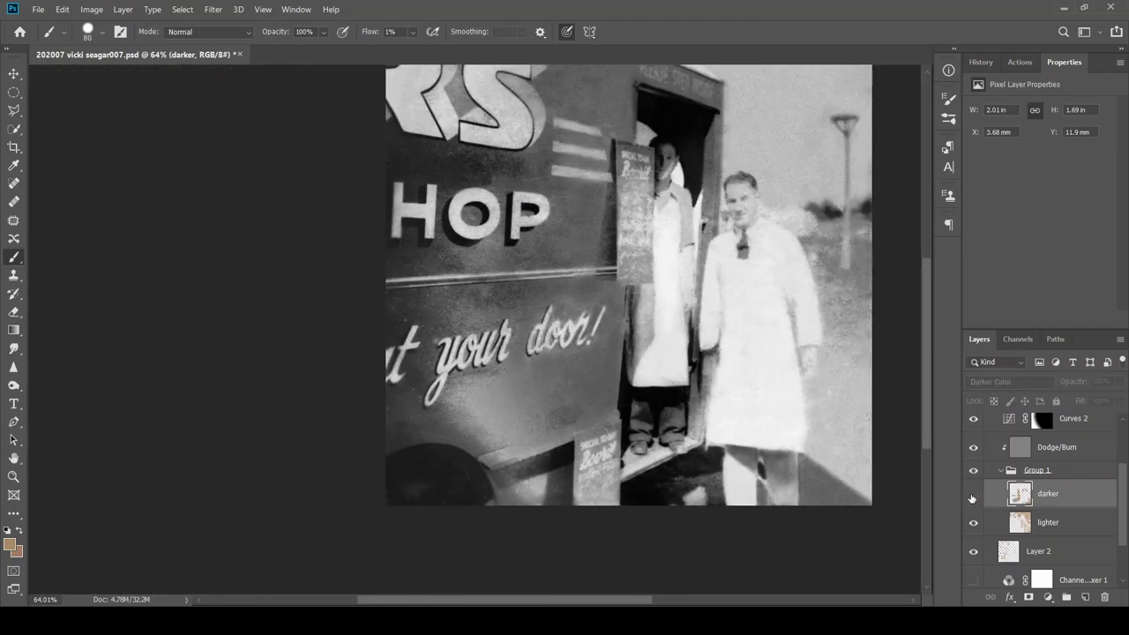
{"action": "key", "text": "e"}
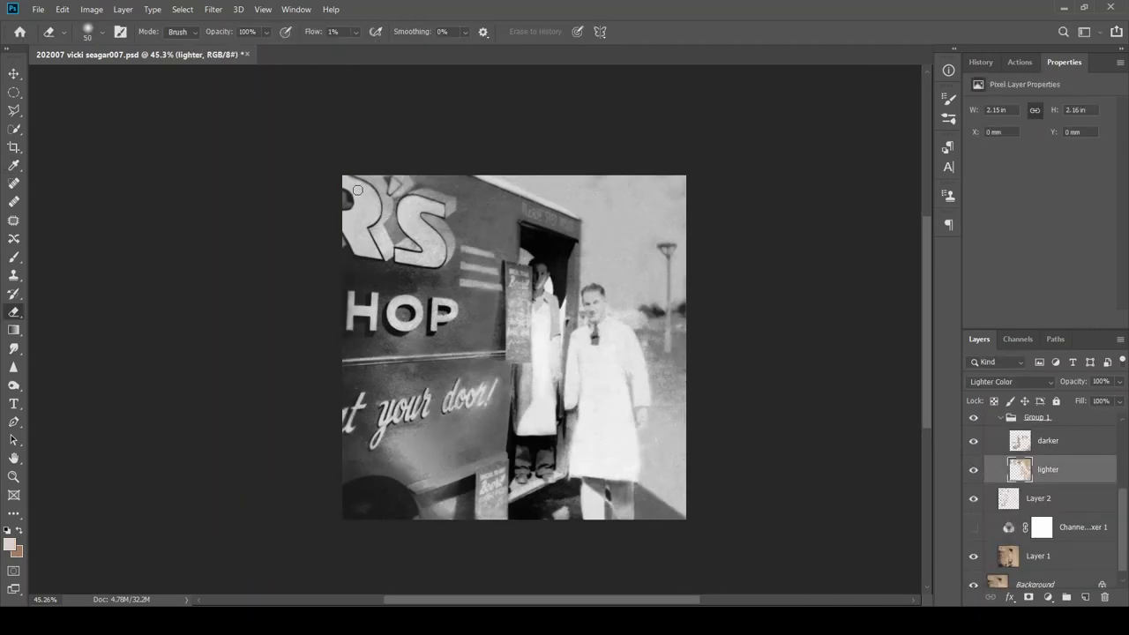
{"action": "scroll", "coordinate": [359, 217], "scroll_direction": "up", "scroll_amount": 5}
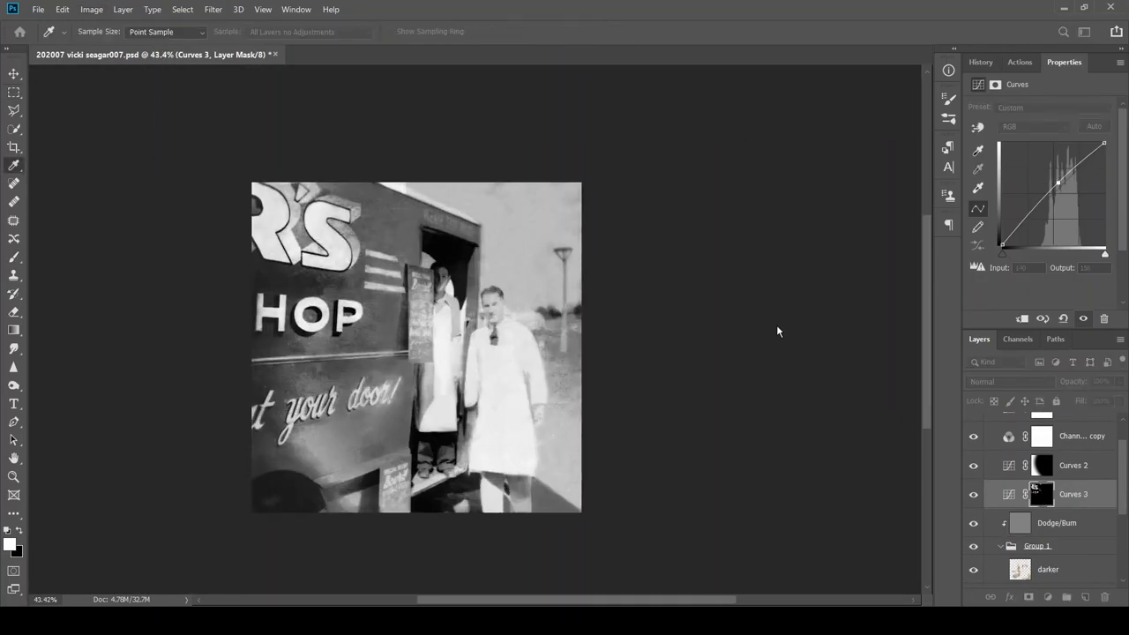
Paint white on the Curves 3 mask over the van's top lettering and raise its black point
{"action": "key", "text": "ctrl+2"}
{"action": "key", "text": "h"}
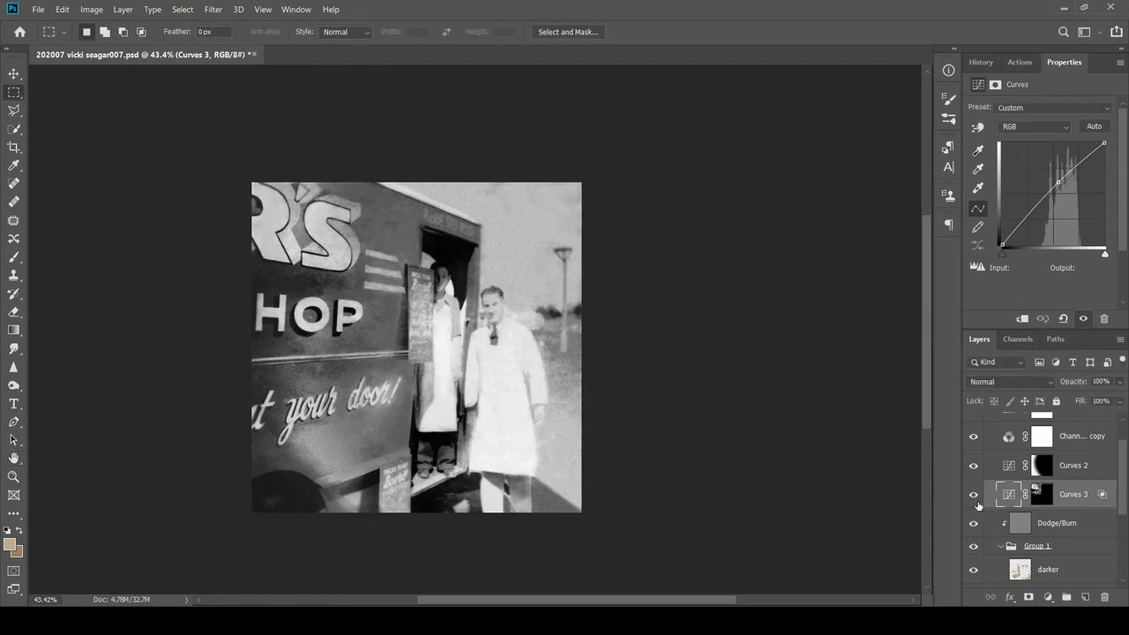
{"action": "key", "text": "ctrl+backslash"}
{"action": "scroll", "coordinate": [801, 306], "scroll_direction": "up", "scroll_amount": 5}
{"action": "key", "text": "m"}
{"action": "key", "text": "h"}
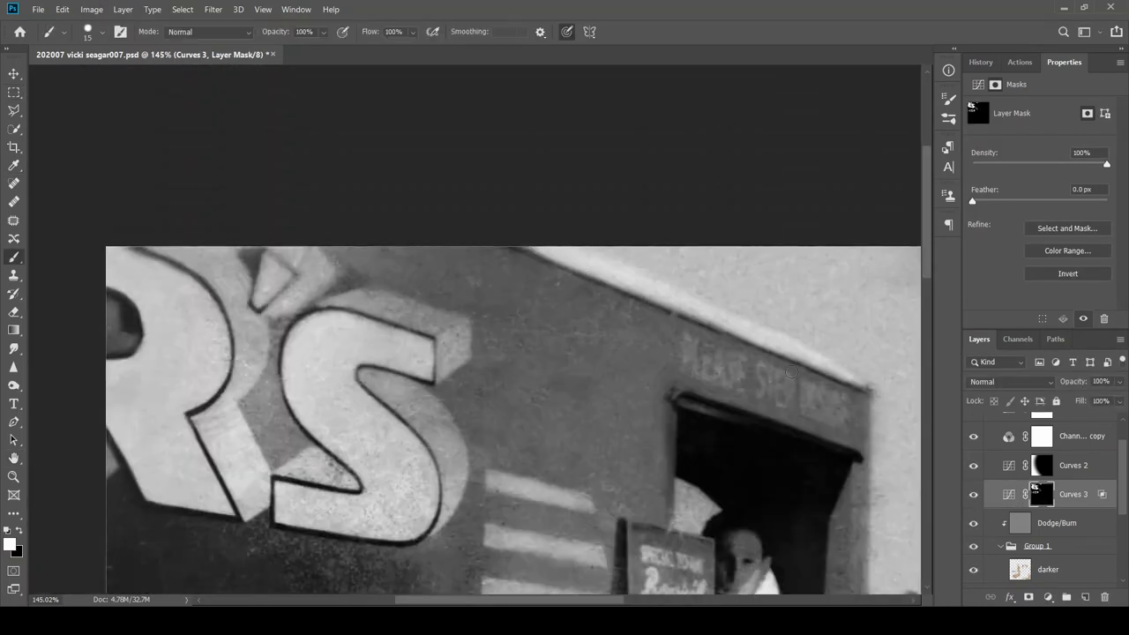
{"action": "key", "text": "ctrl+2"}
{"action": "key", "text": "b"}
{"action": "key", "text": "ctrl+backslash"}
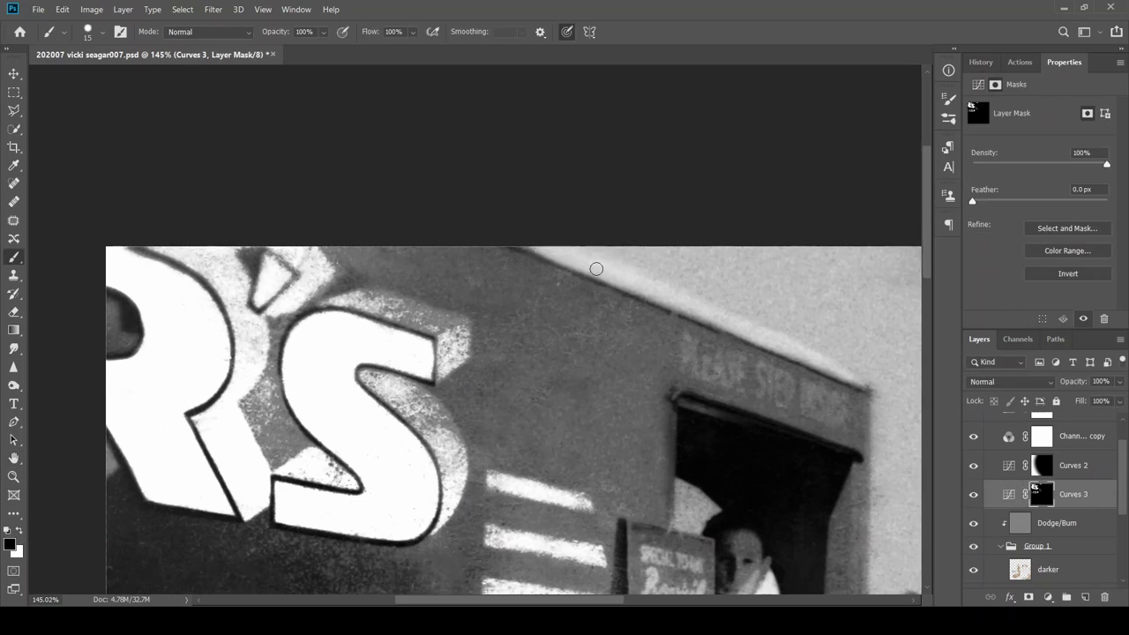
{"action": "scroll", "coordinate": [1039, 474], "scroll_direction": "up", "scroll_amount": 1}
{"action": "left_click", "coordinate": [1009, 523]}
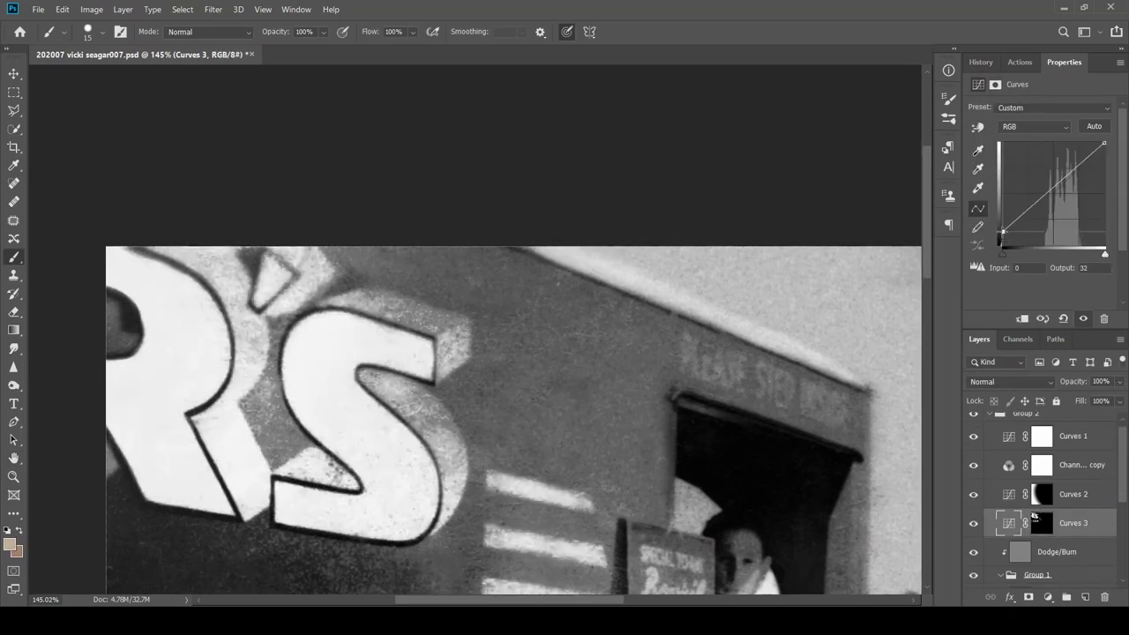
Add a Curves 4 layer masked to the 'your door!' text, lifting its black output to 73
{"action": "key", "text": "ctrl+0"}
{"action": "key", "text": "i"}
{"action": "key", "text": "ctrl+shift+d"}
{"action": "key", "text": "m"}
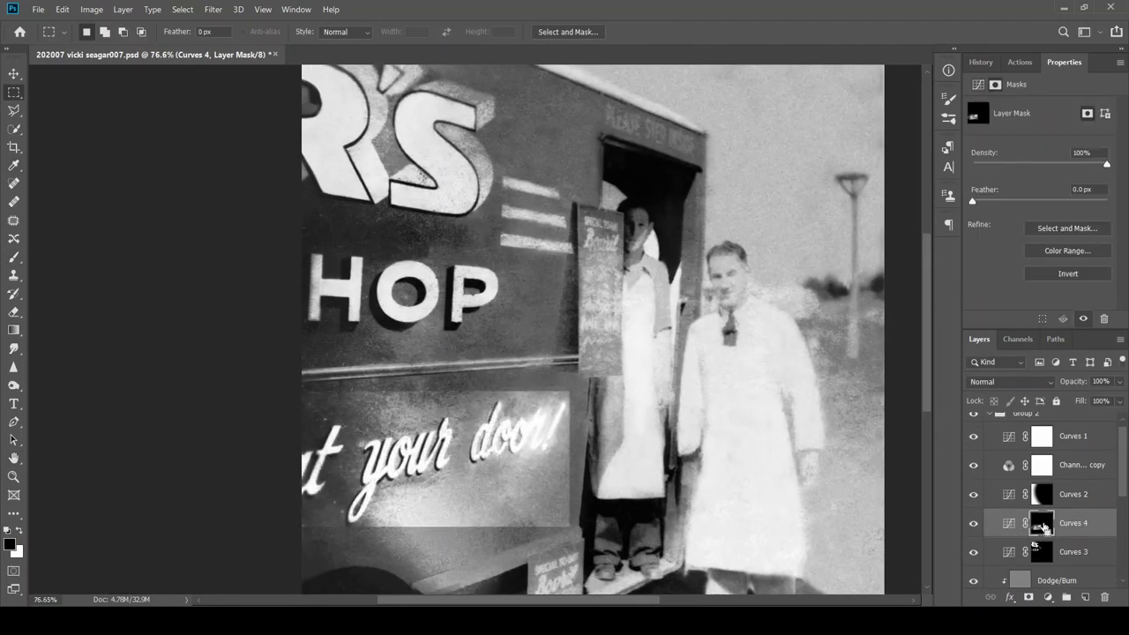
{"action": "key", "text": "ctrl+v"}
{"action": "left_click", "coordinate": [1009, 523]}
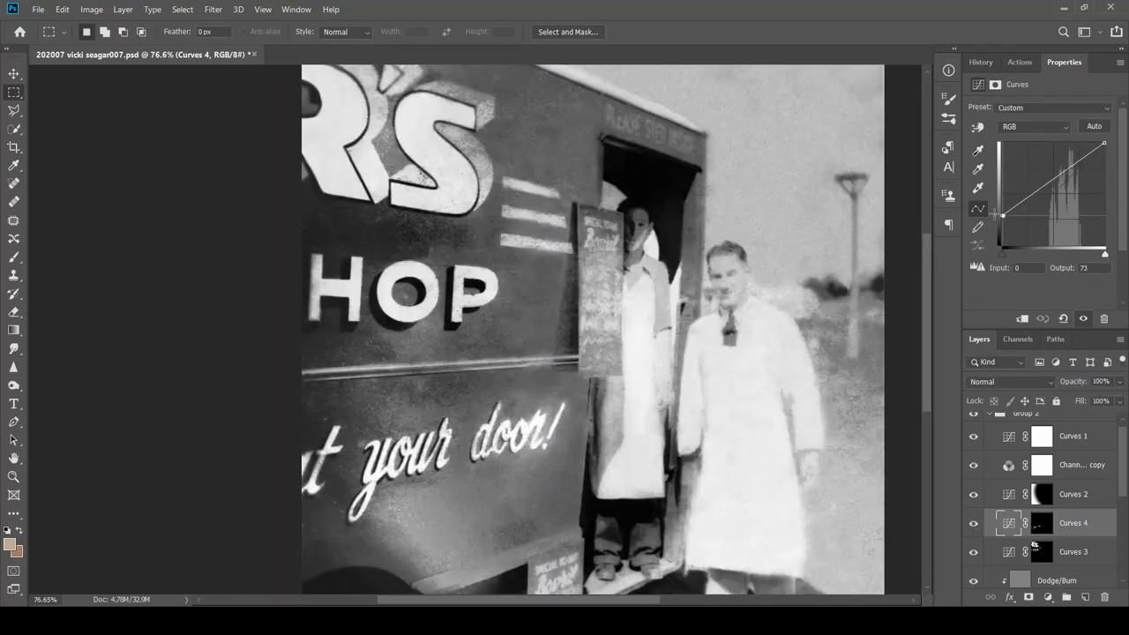
{"action": "left_click", "coordinate": [1042, 524]}
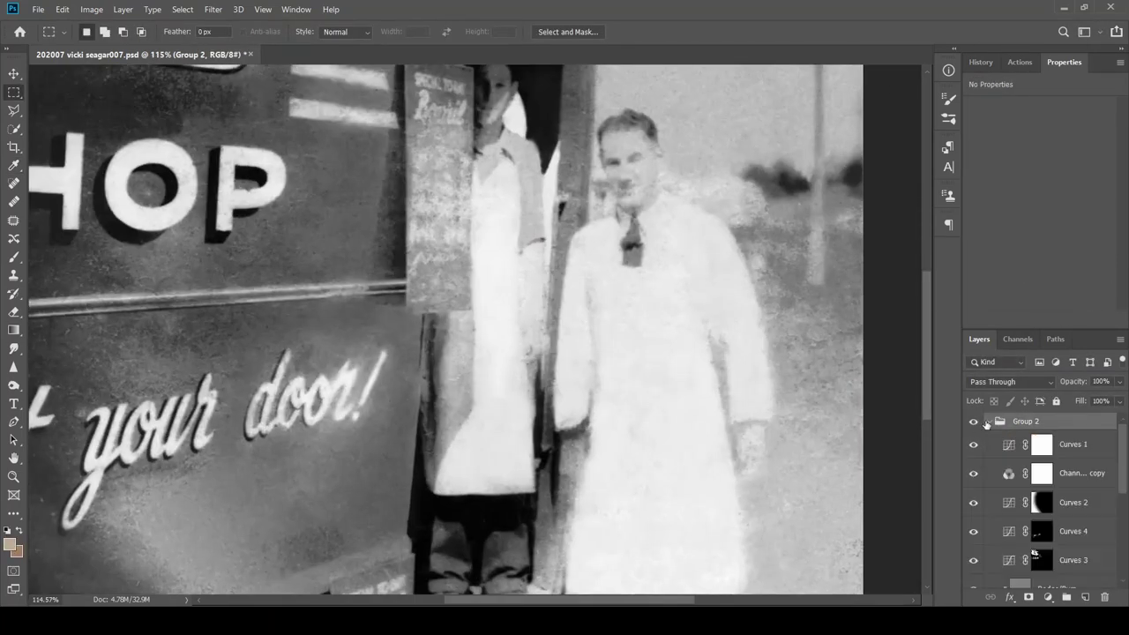
Set brush flow to 1% and paint touch-ups on the darker layer near the coats
{"action": "scroll", "coordinate": [296, 459], "scroll_direction": "down", "scroll_amount": 1}
{"action": "key", "text": "shift+0"}
{"action": "key", "text": "shift+1"}
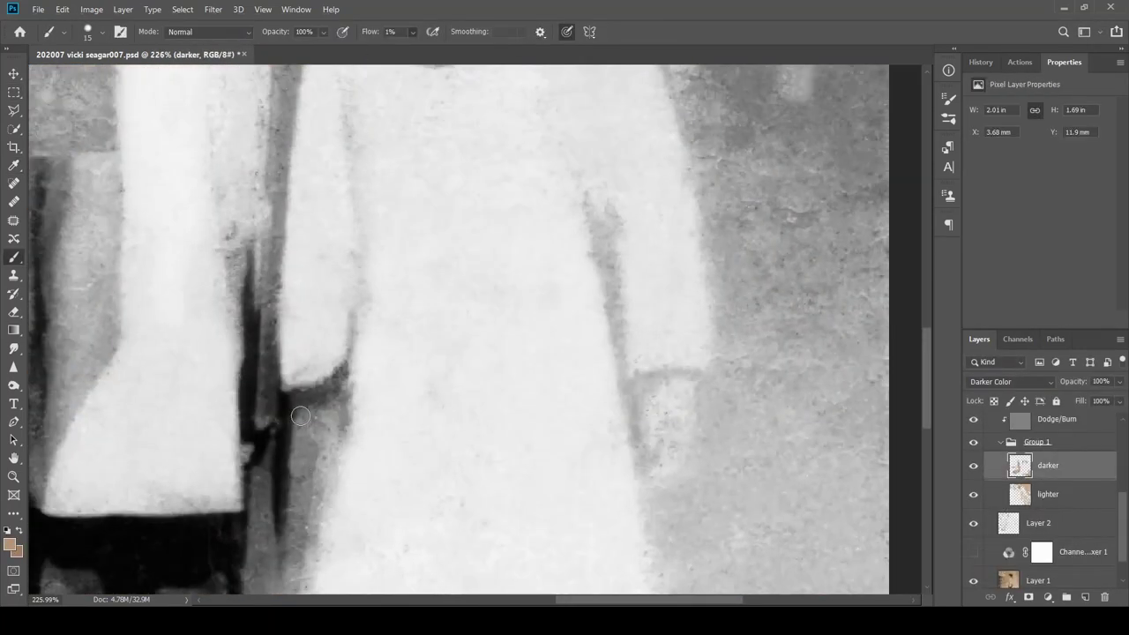
{"action": "key", "text": "ctrl+1"}
{"action": "mouse_move", "coordinate": [1024, 465]}
{"action": "left_mouse_down"}
{"action": "mouse_move", "coordinate": [1020, 494]}
{"action": "mouse_move", "coordinate": [1020, 464]}
{"action": "left_mouse_up"}
Alternate eraser and brush to clean stray paint around the two men's white coats
{"action": "key", "text": "e"}
{"action": "scroll", "coordinate": [447, 460], "scroll_direction": "down", "scroll_amount": 3}
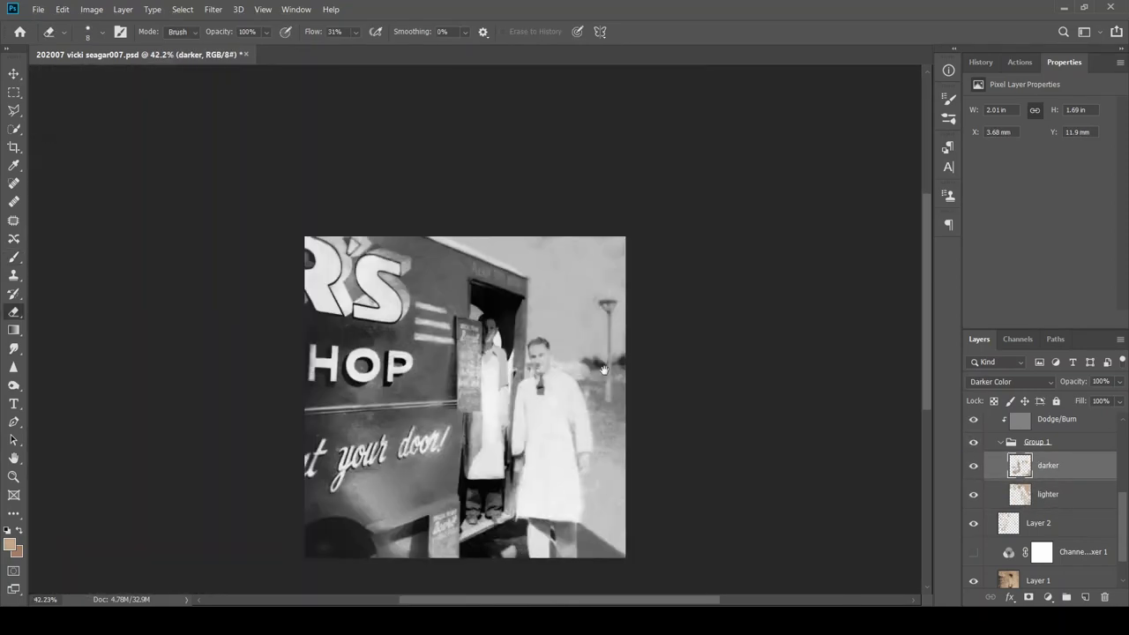
{"action": "scroll", "coordinate": [569, 469], "scroll_direction": "up", "scroll_amount": 4}
{"action": "key", "text": "b"}
{"action": "scroll", "coordinate": [581, 501], "scroll_direction": "down", "scroll_amount": 3}
{"action": "scroll", "coordinate": [584, 423], "scroll_direction": "up", "scroll_amount": 3}
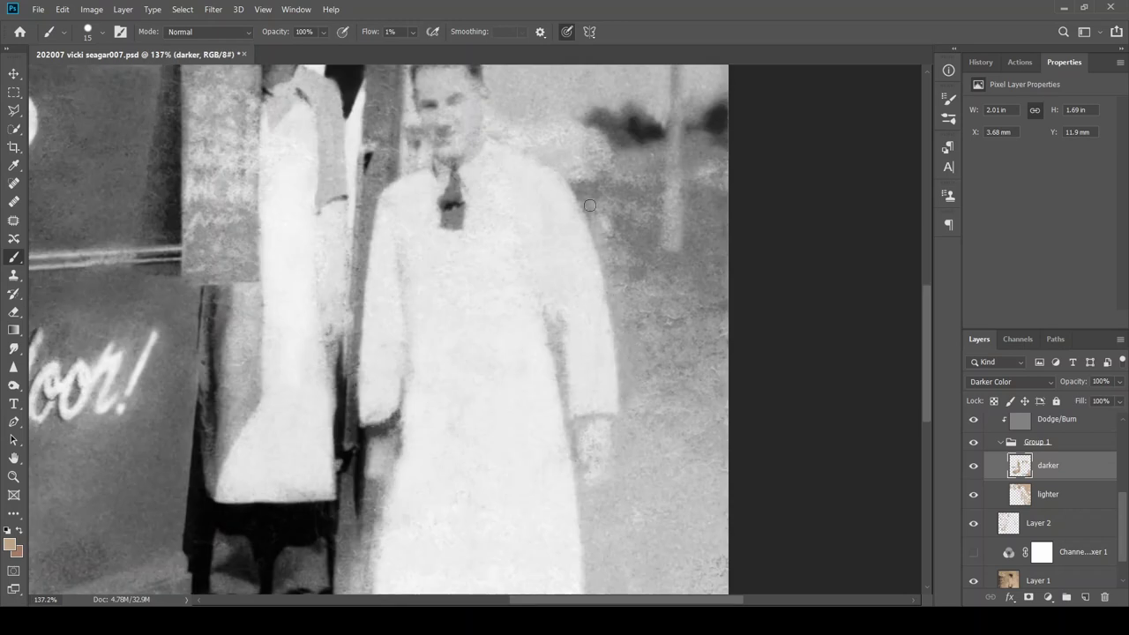
{"action": "scroll", "coordinate": [587, 353], "scroll_direction": "down", "scroll_amount": 1}
{"action": "key", "text": "e"}
{"action": "scroll", "coordinate": [805, 293], "scroll_direction": "down", "scroll_amount": 2}
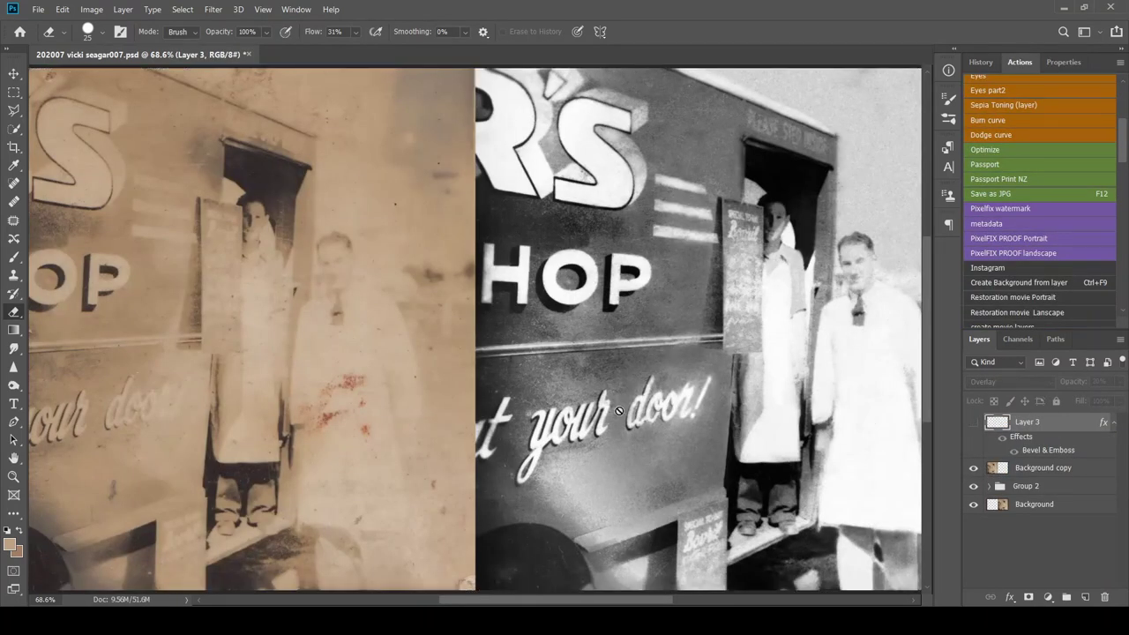
Scroll to compare the faded sepia original with the restored black-and-white photo
{"action": "scroll", "coordinate": [618, 410], "scroll_direction": "down", "scroll_amount": 1}
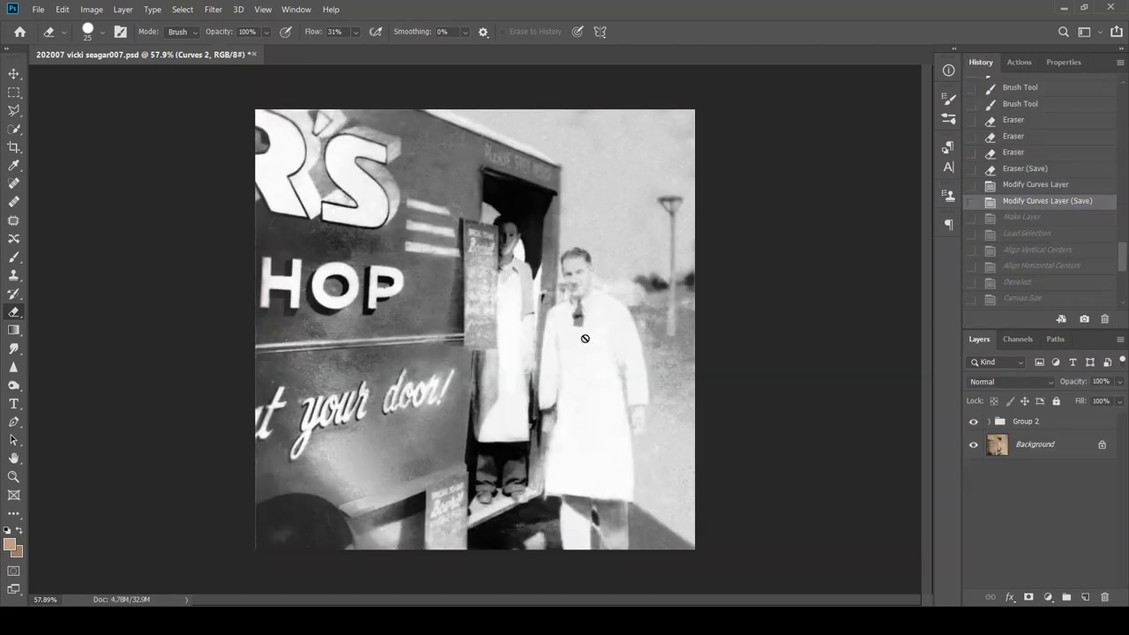
{"action": "scroll", "coordinate": [544, 353], "scroll_direction": "up", "scroll_amount": 1}
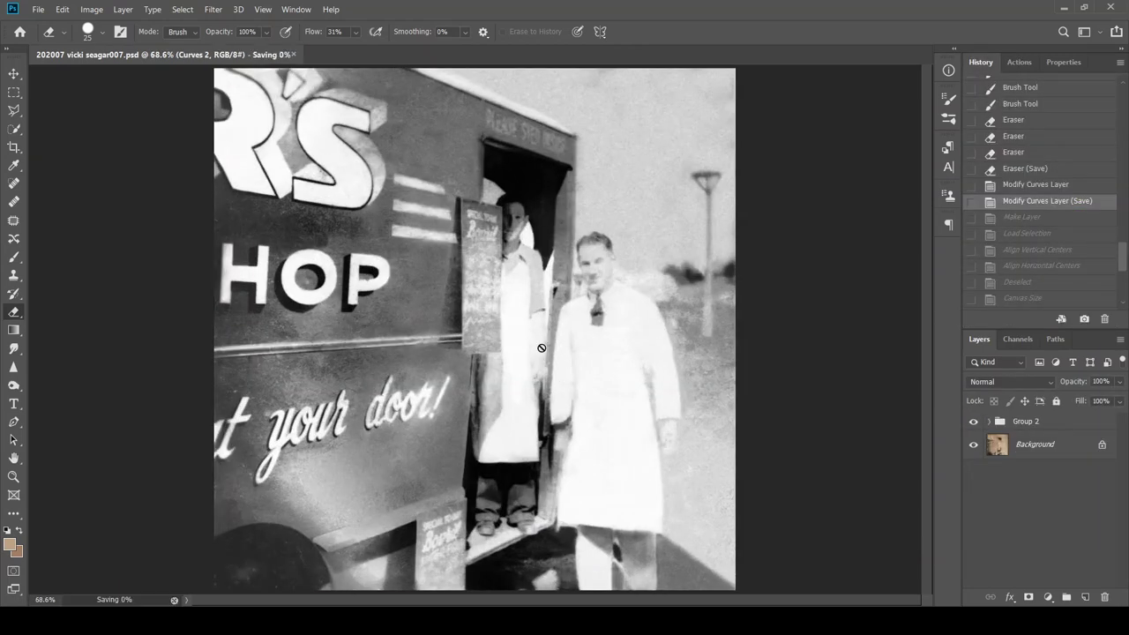